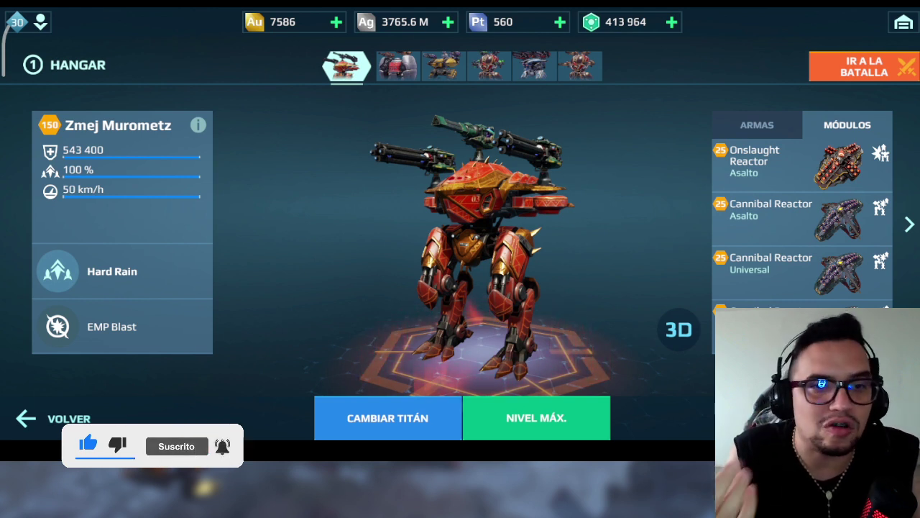
Step: Inspect the Zmej Murometz titan's equipped weapons and its detailed subsystem stats, and leave its hangar view
click(757, 124)
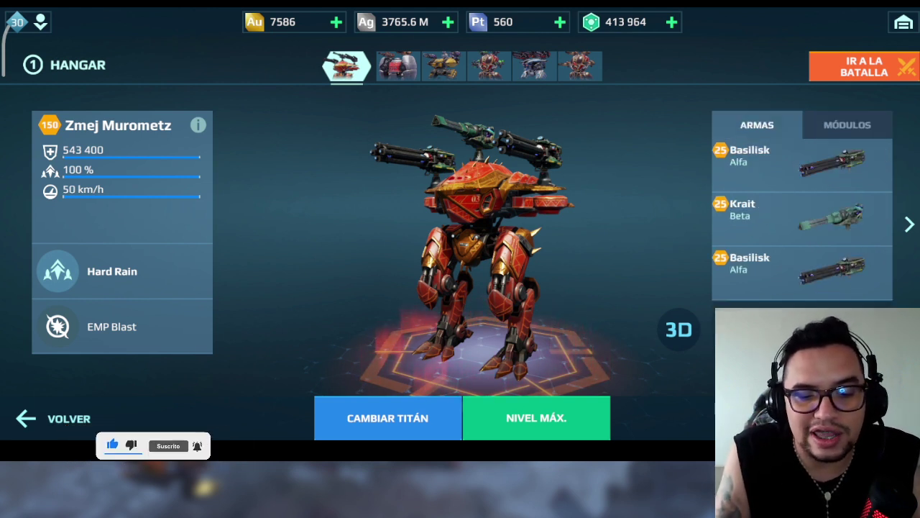
click(469, 237)
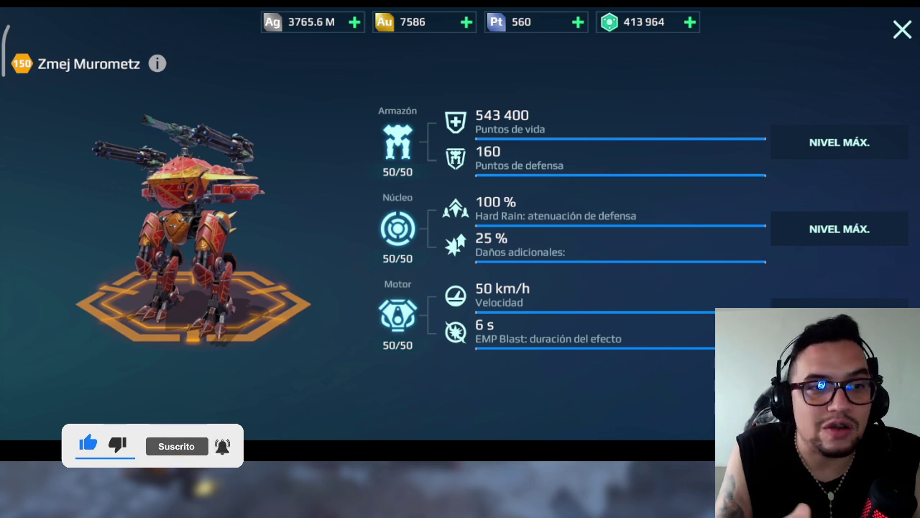
click(902, 29)
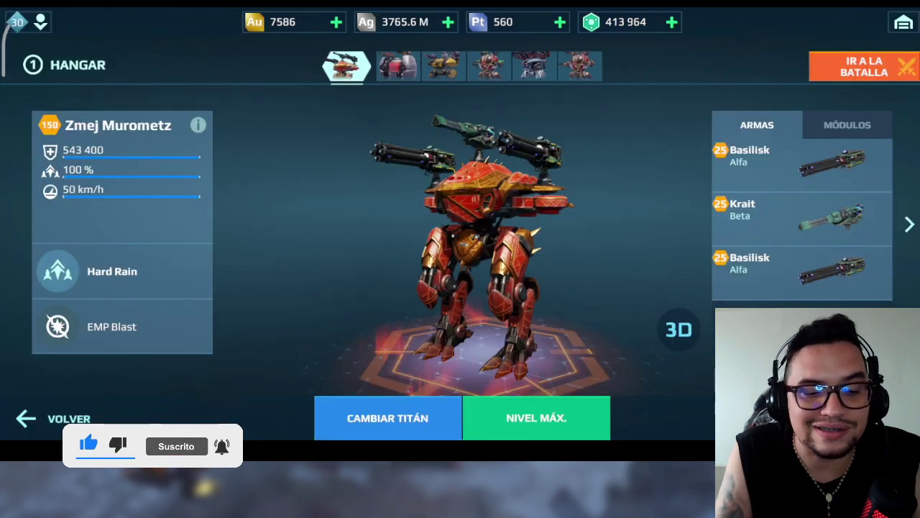
click(54, 418)
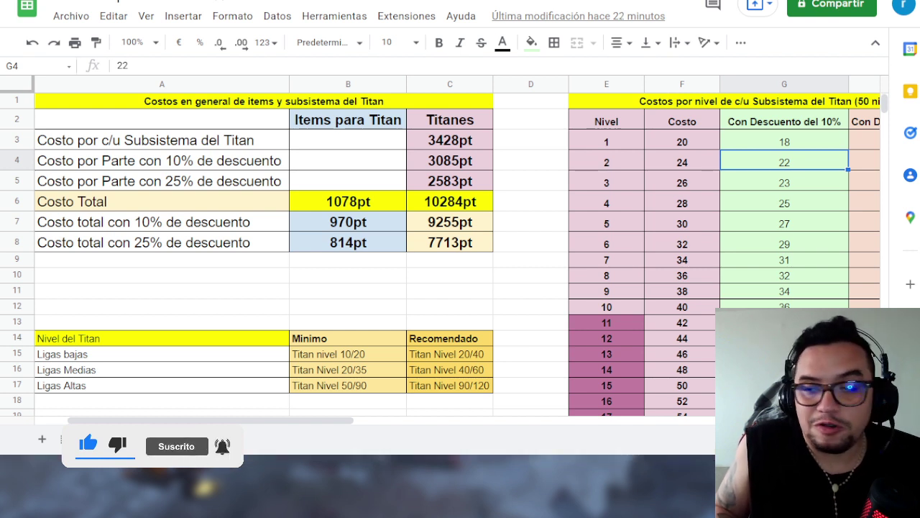
Step: Switch to the Google Sheets cost spreadsheet and examine the first levels of the Titan subsystem cost table, including its discount columns
click(531, 160)
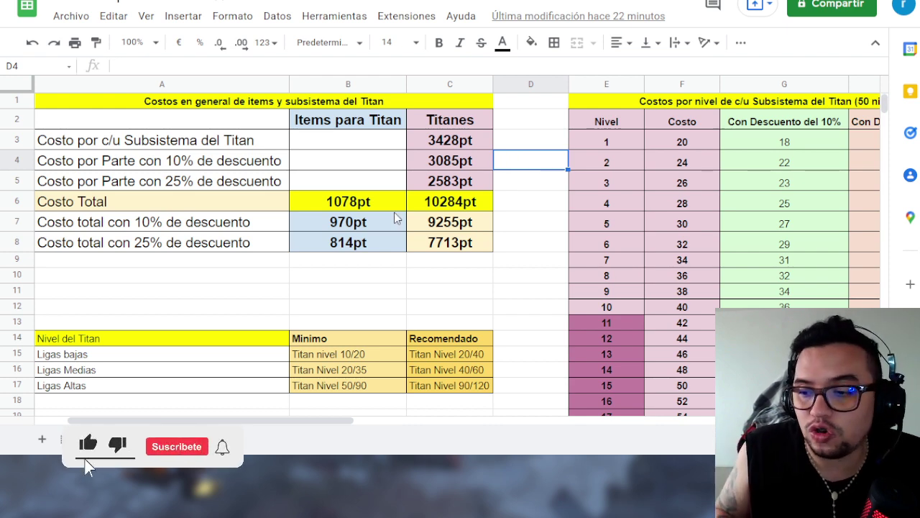
drag(335, 421, 435, 422)
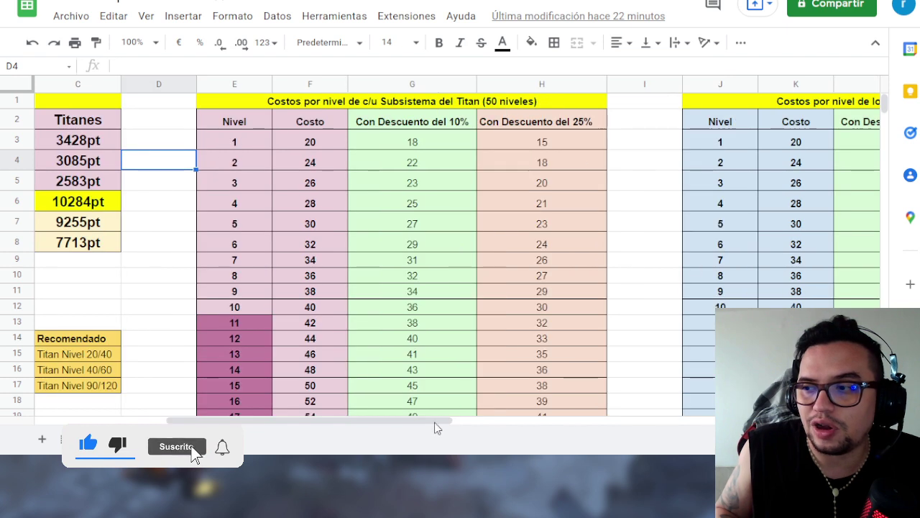
click(638, 144)
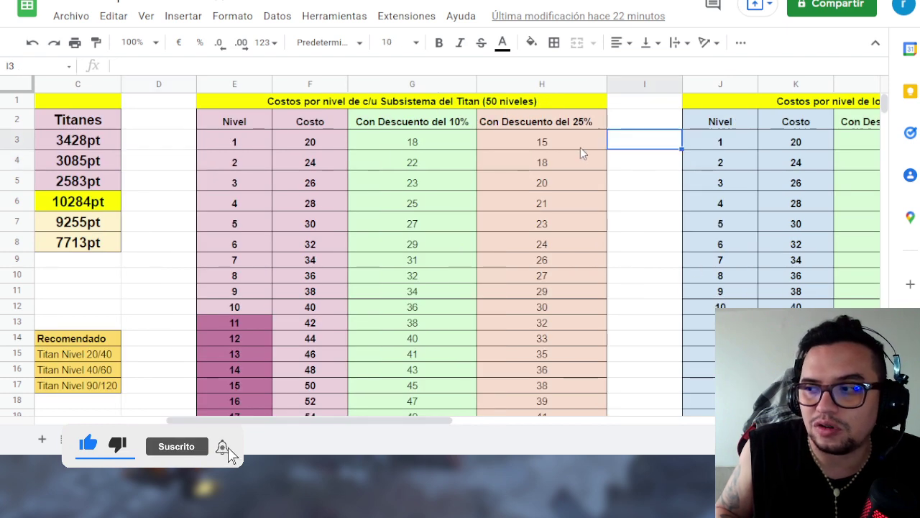
click(234, 140)
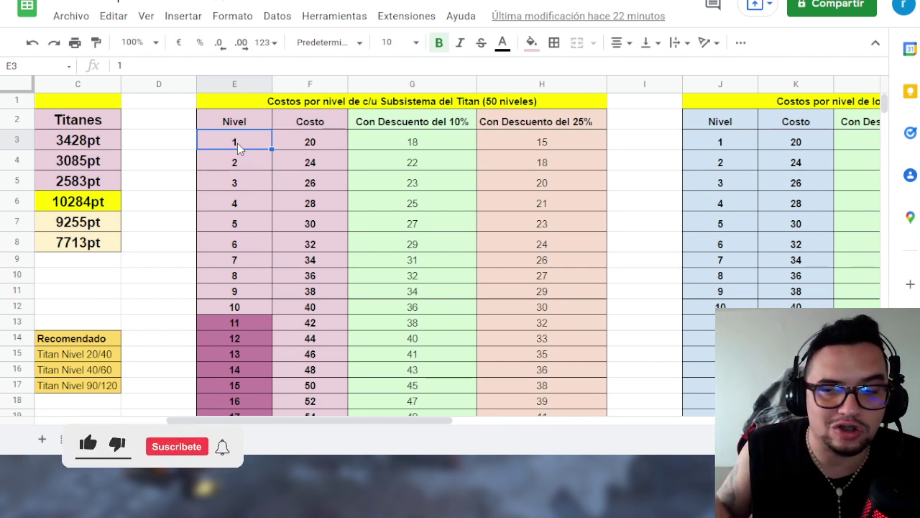
click(257, 168)
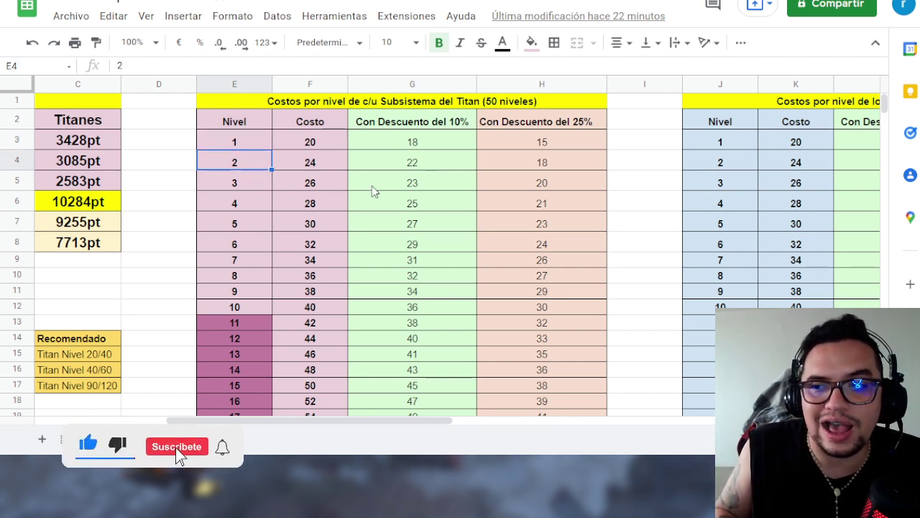
click(240, 184)
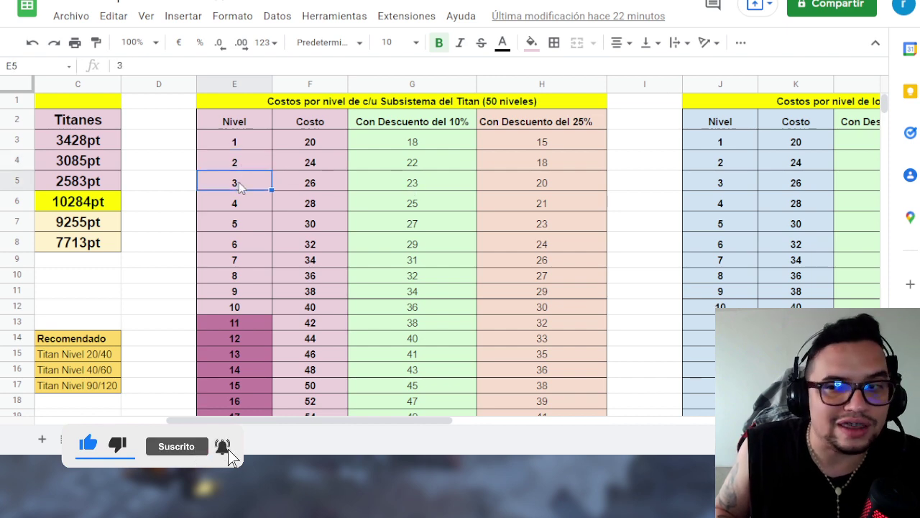
click(250, 206)
Step: Check the level 50 row and the column totals of the Titan subsystem cost table, with and without discounts
scroll(493, 255, down, 10)
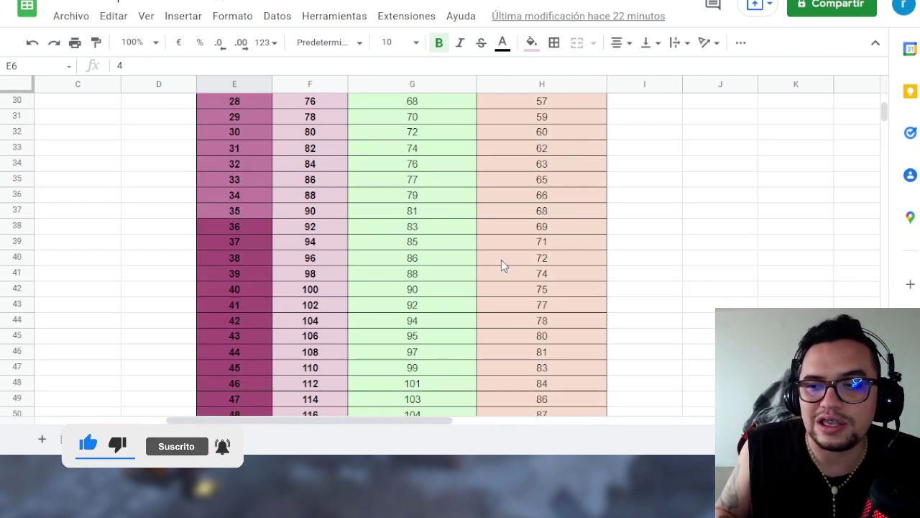
click(313, 228)
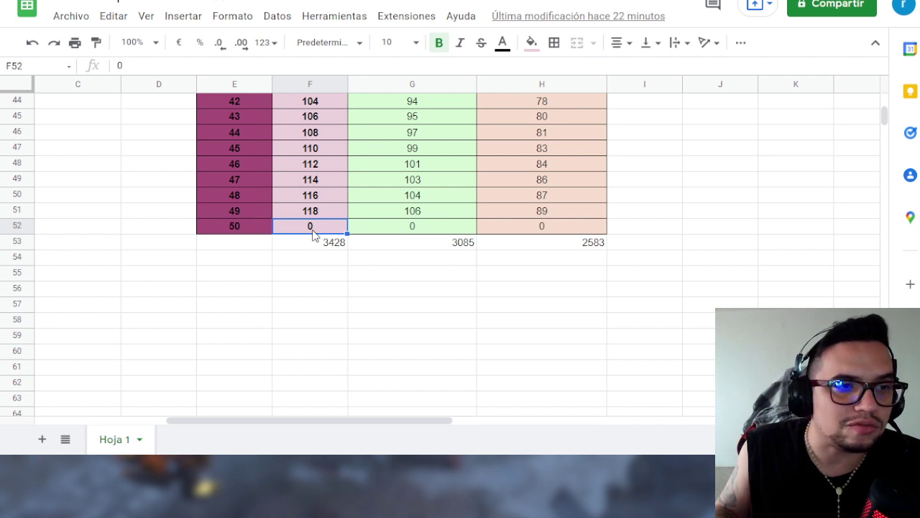
click(338, 246)
click(463, 246)
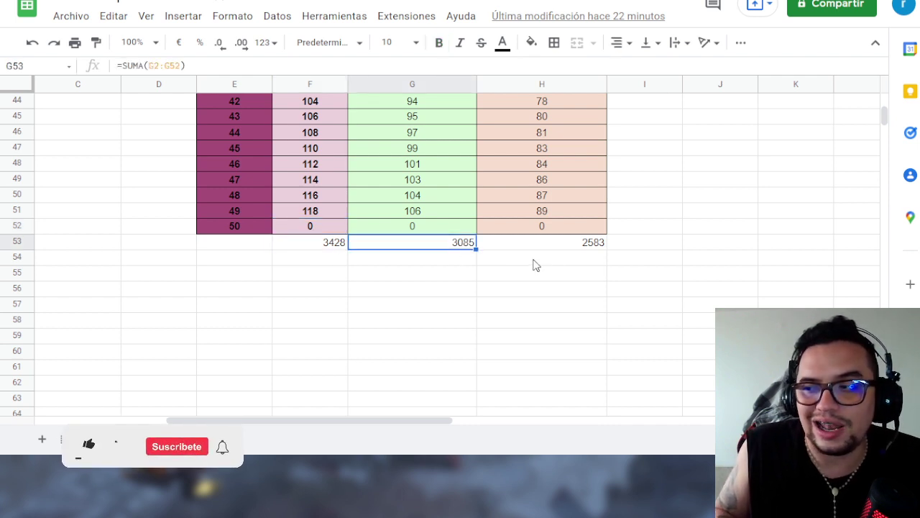
click(583, 243)
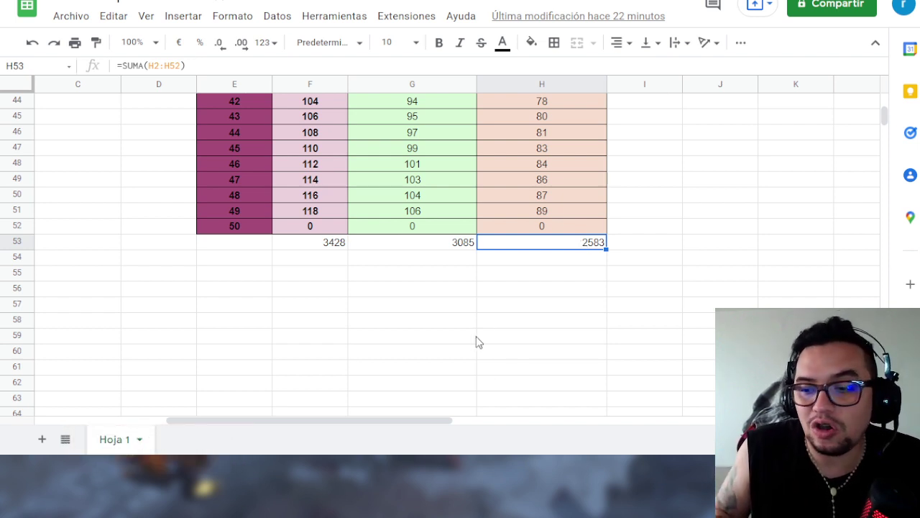
Step: Examine the per-level cost table for items (weapons and modules) from level 1 down to its totals
drag(444, 421, 568, 424)
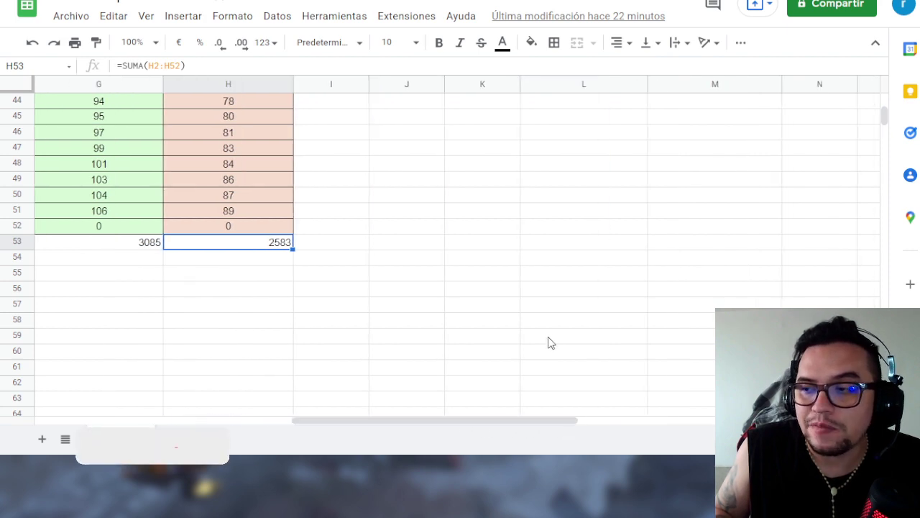
scroll(549, 342, up, 12)
scroll(547, 344, up, 2)
click(331, 144)
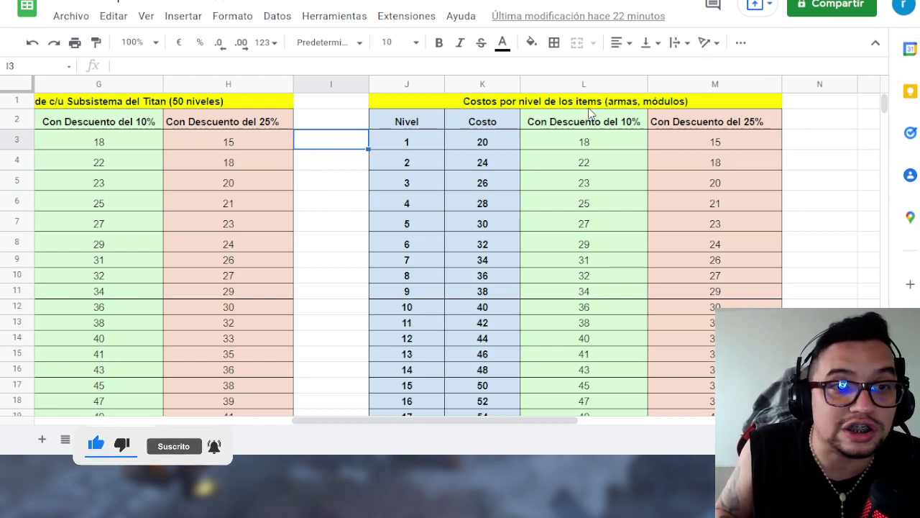
scroll(666, 115, down, 5)
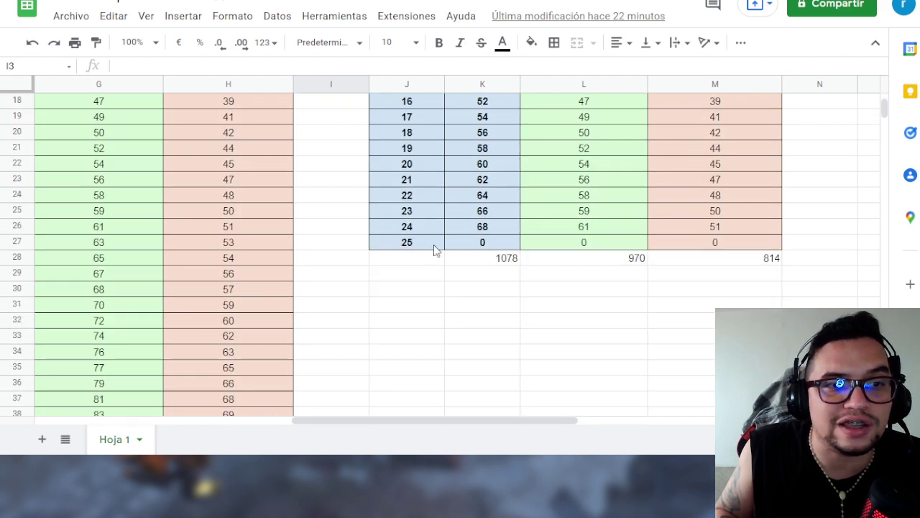
scroll(448, 291, down, 3)
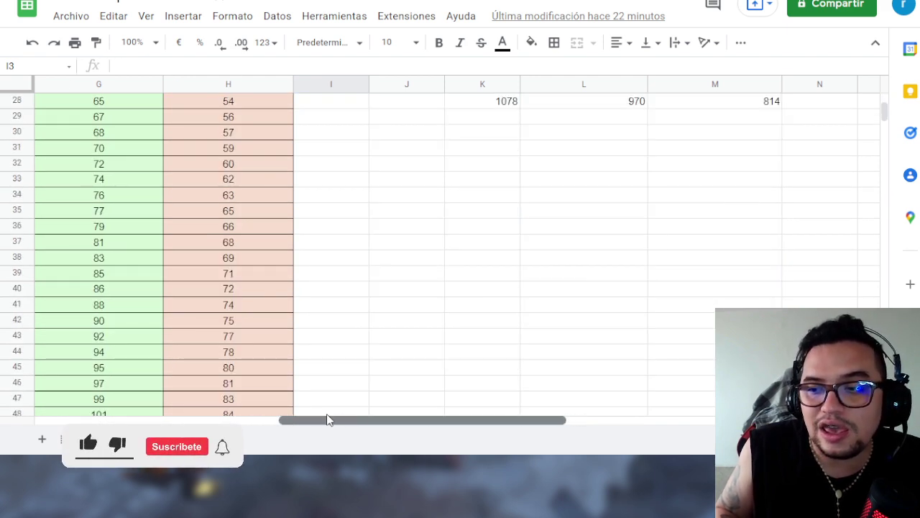
Step: Review the Titan subsystem cost table once more, from its first levels down to the totals row
drag(344, 418, 290, 410)
scroll(307, 268, up, 8)
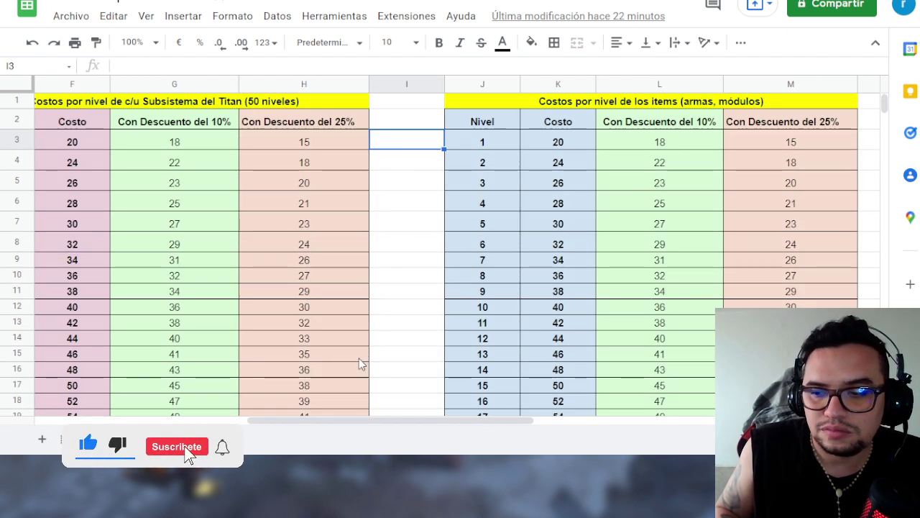
click(311, 413)
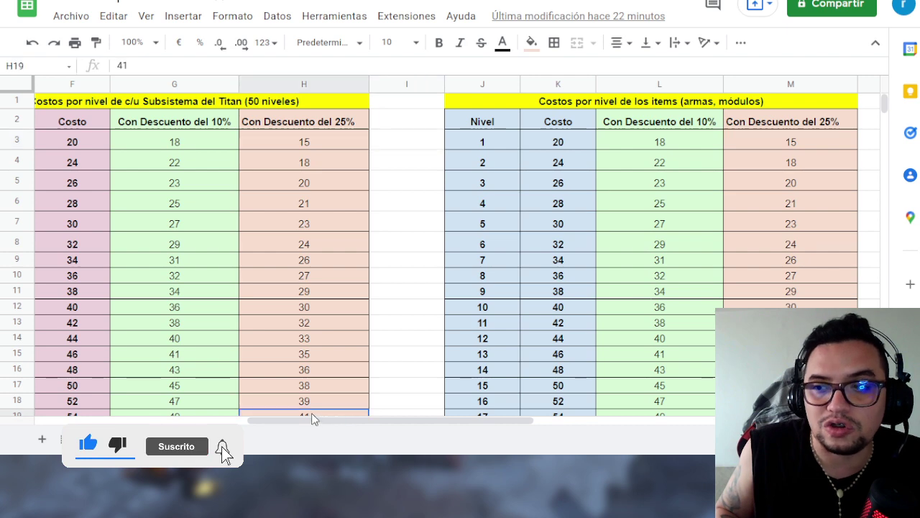
click(392, 387)
drag(376, 421, 327, 427)
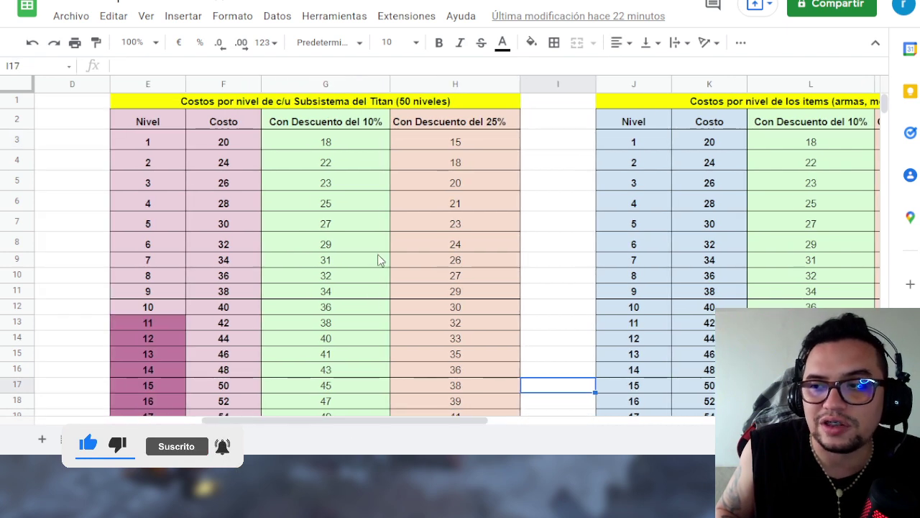
scroll(363, 184, down, 3)
scroll(363, 184, down, 10)
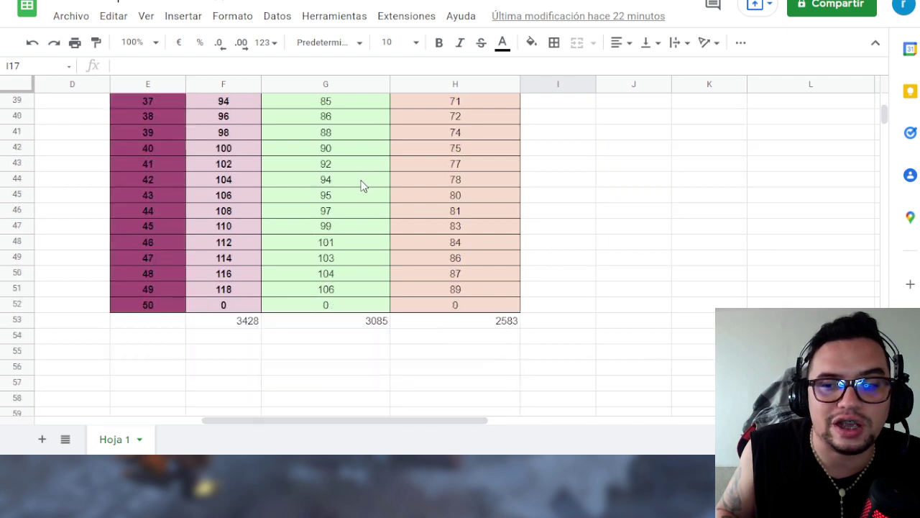
Step: Examine the Titan's cost per subsystem in the general cost summary, at full price and with the 25% discount
drag(274, 423, 108, 425)
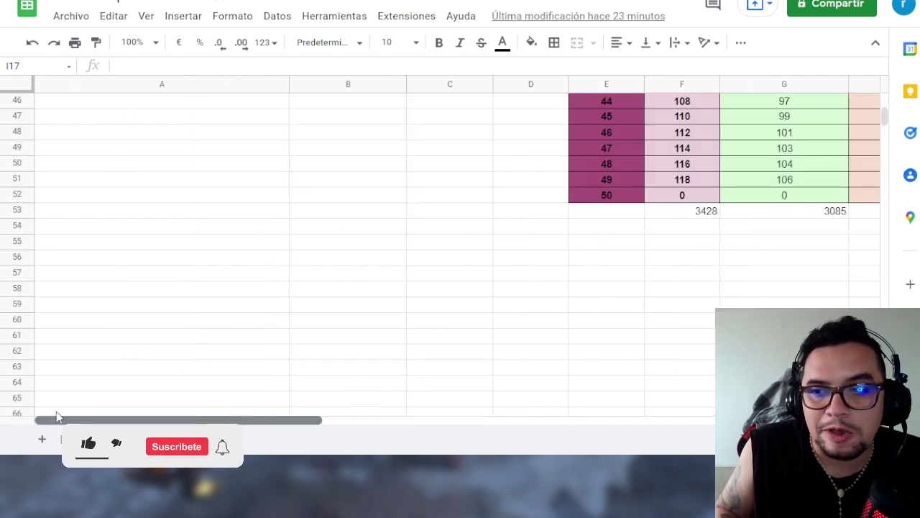
scroll(216, 329, up, 15)
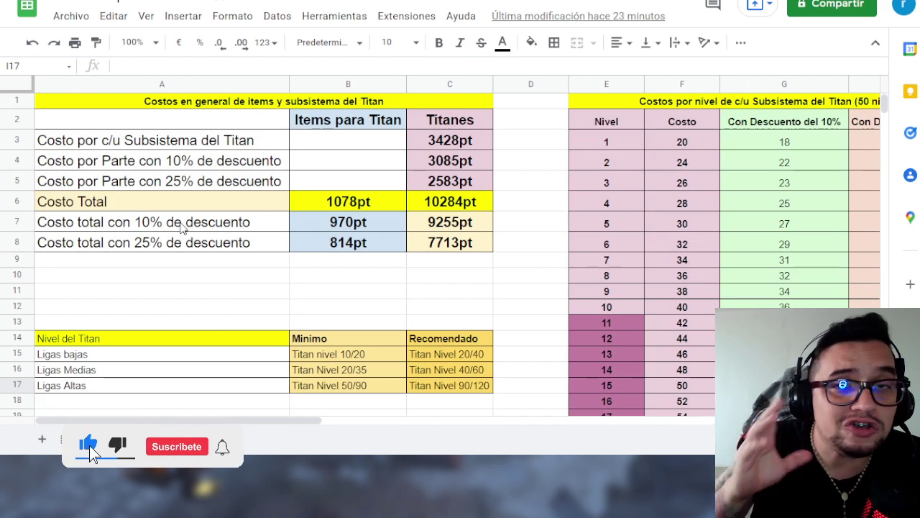
click(458, 143)
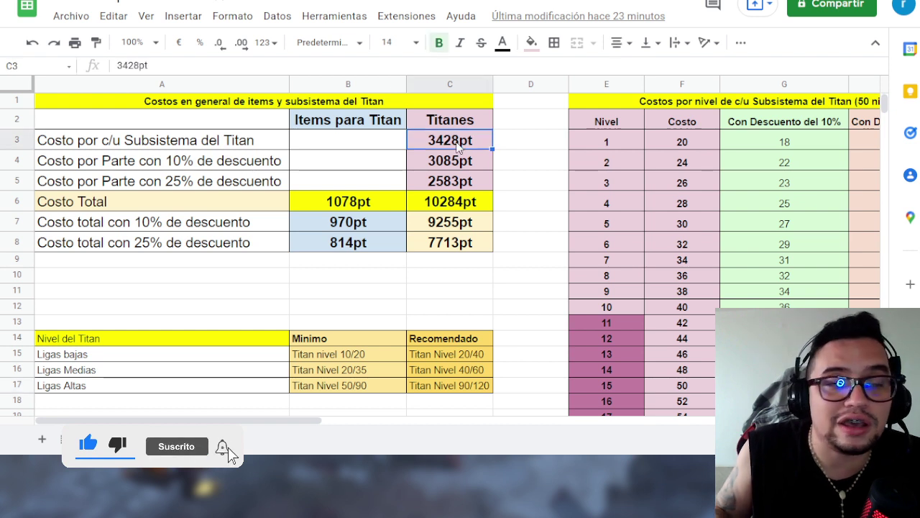
click(447, 182)
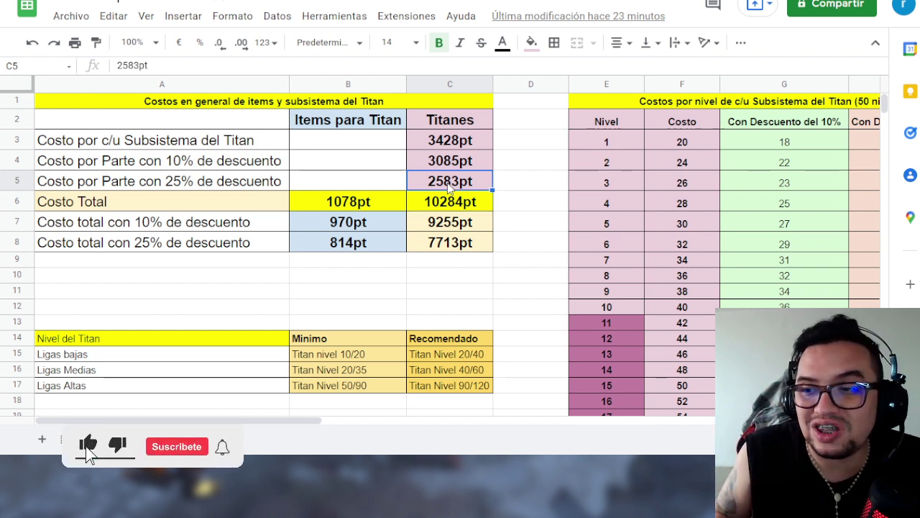
click(100, 185)
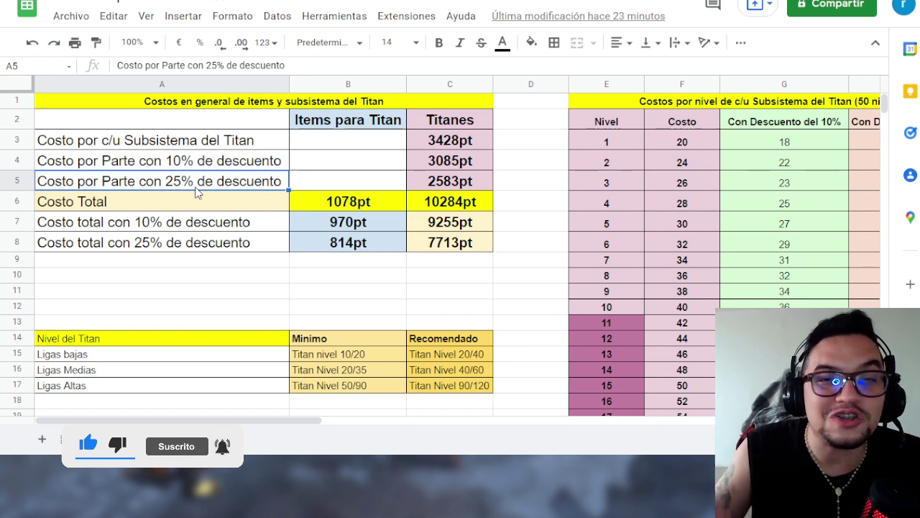
Step: Compare the total costs for Titan items and for Titans at full price, with 10% and with 25% discount
click(356, 210)
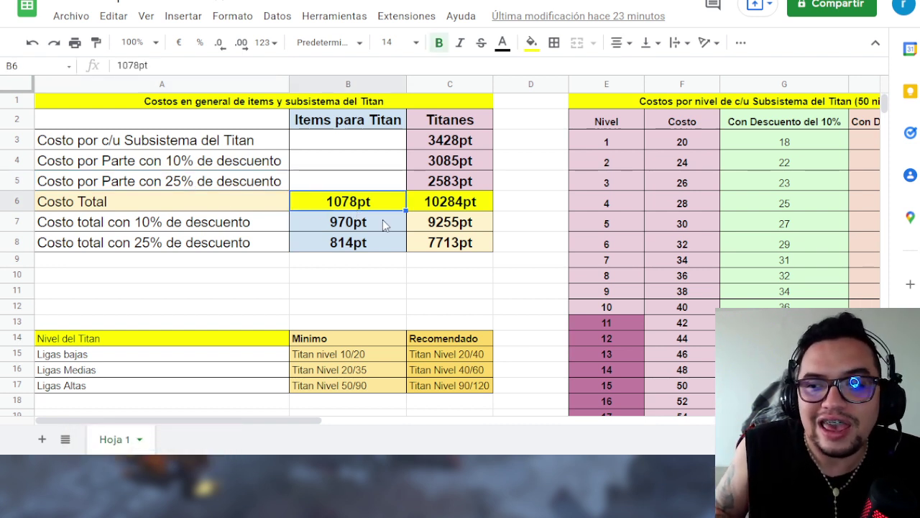
click(336, 221)
click(370, 238)
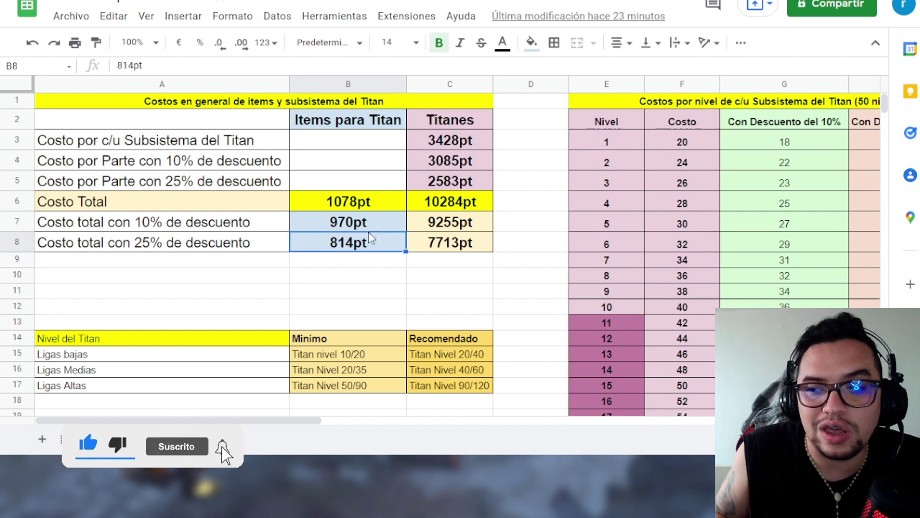
click(463, 206)
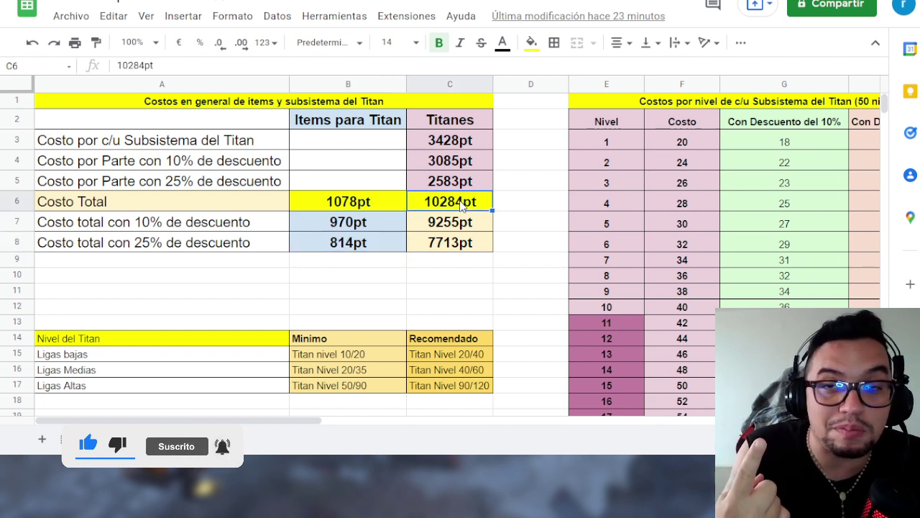
click(439, 222)
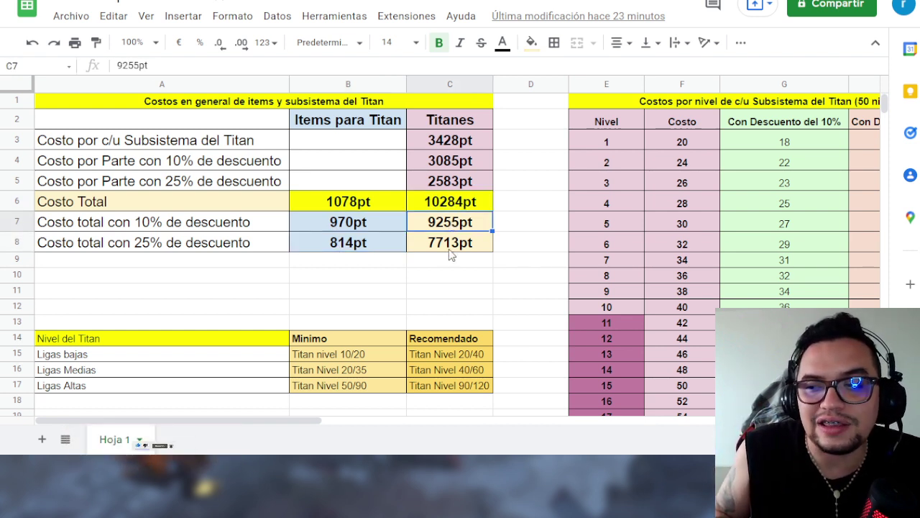
click(448, 247)
Step: Examine the minimum and recommended Titan levels for low leagues (Ligas bajas) in the Nivel del Titan table
scroll(411, 300, down, 3)
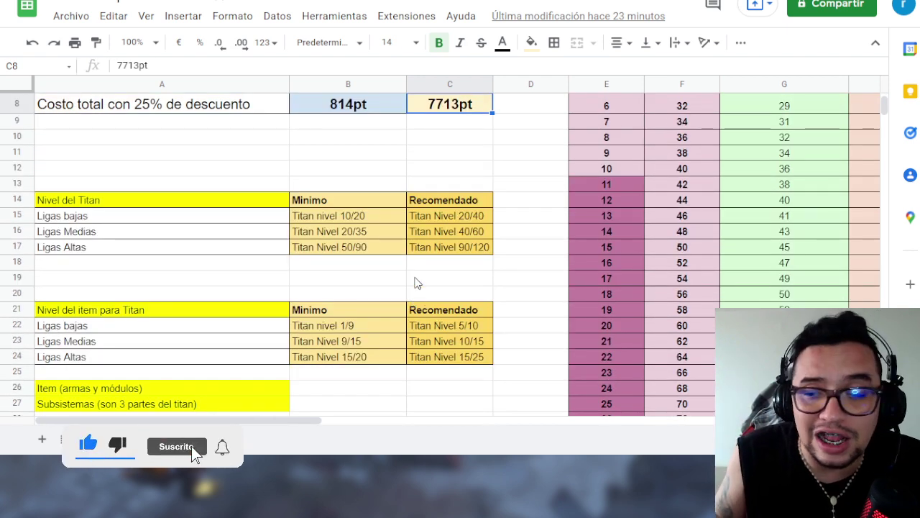
scroll(424, 202, down, 1)
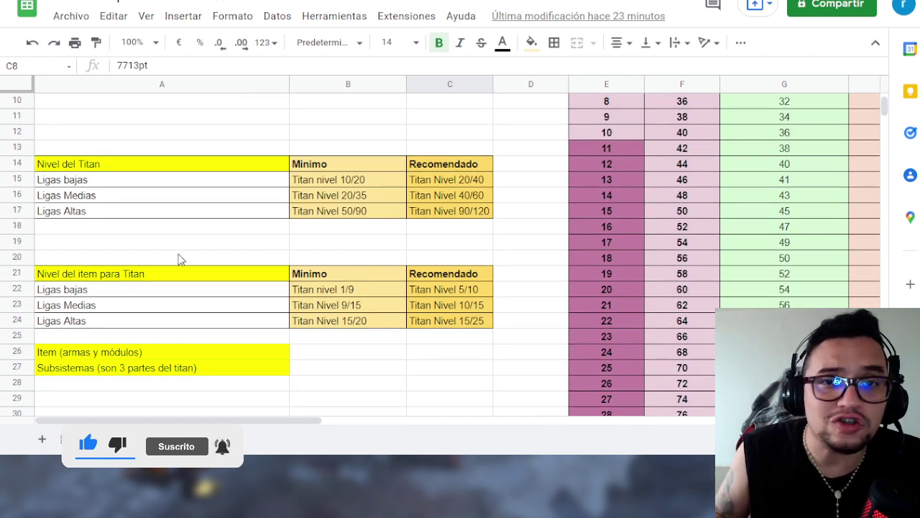
click(98, 161)
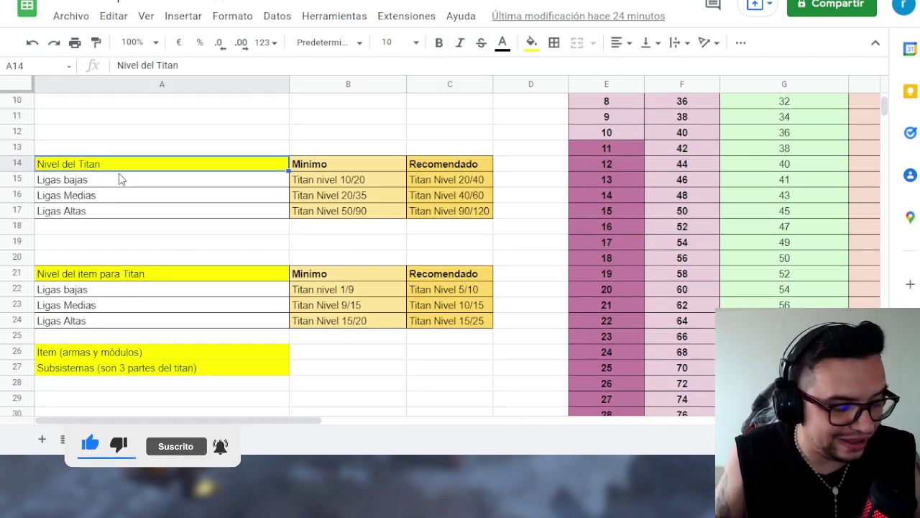
click(341, 164)
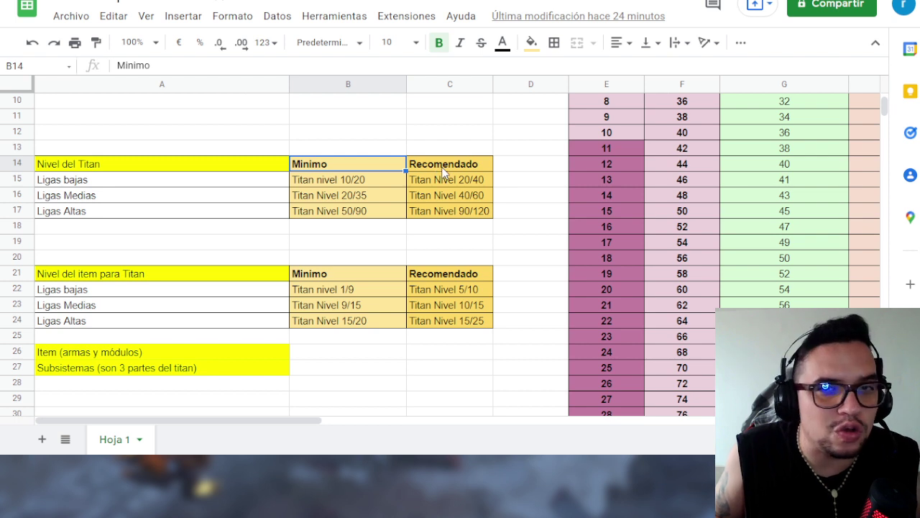
click(442, 166)
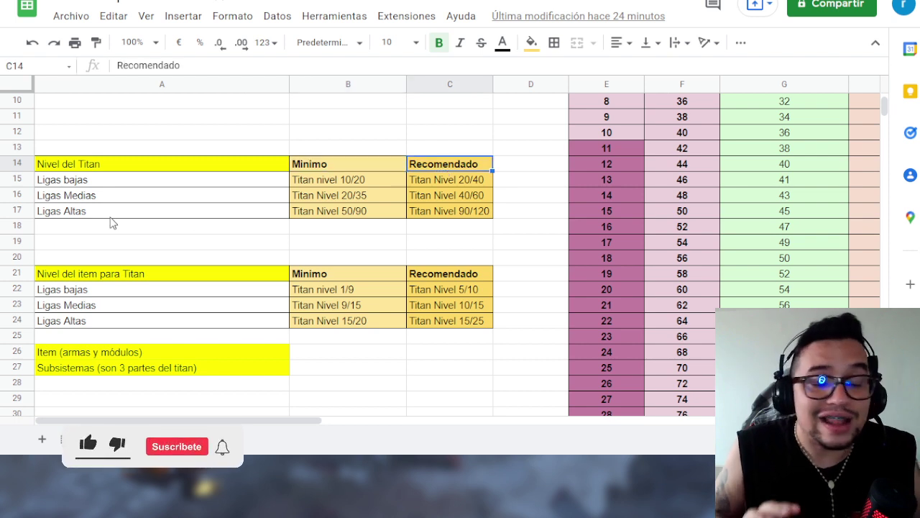
click(90, 182)
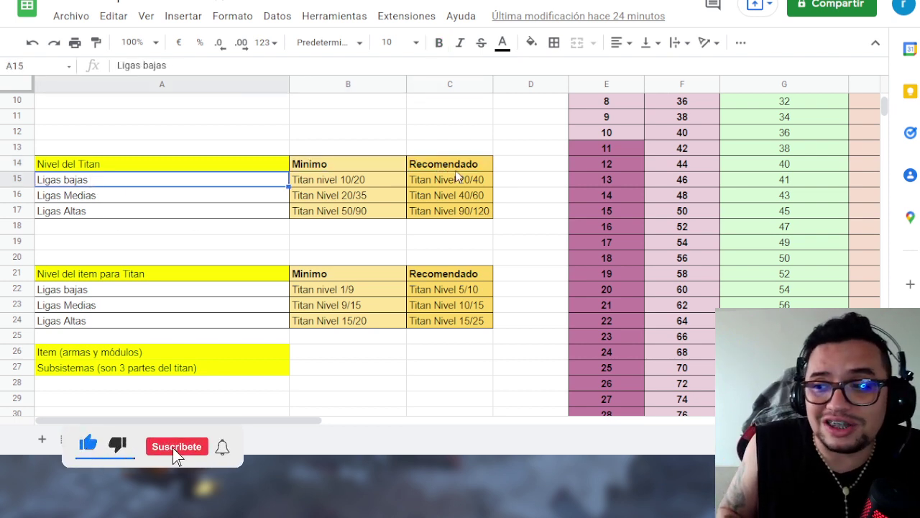
click(359, 184)
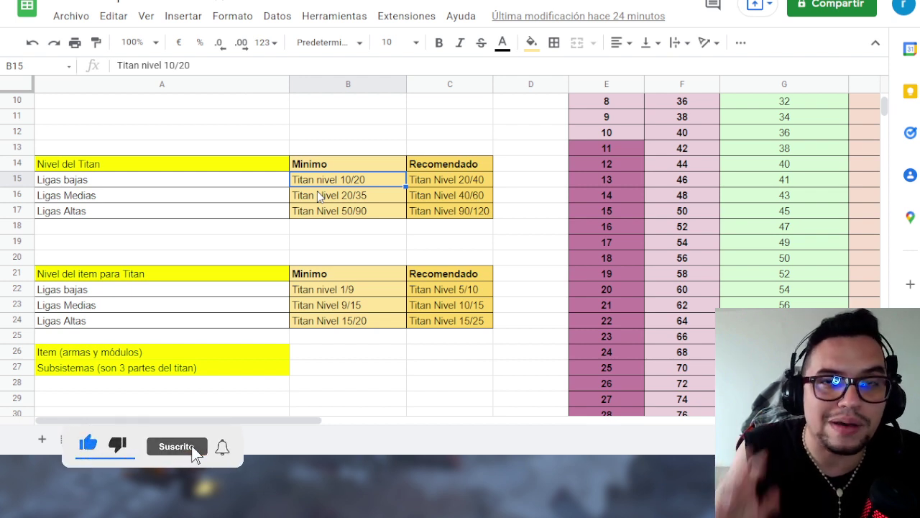
click(457, 185)
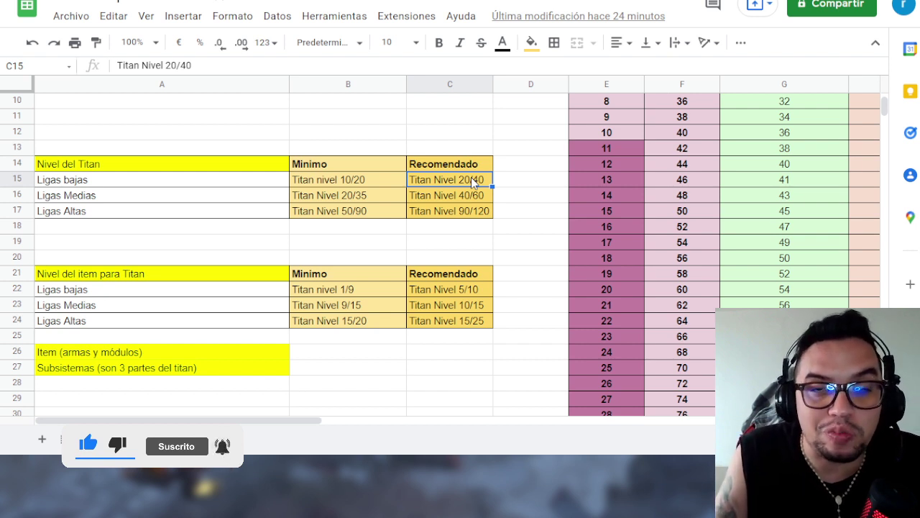
Step: Check the minimum and recommended Titan levels for medium leagues (Ligas Medias)
click(132, 199)
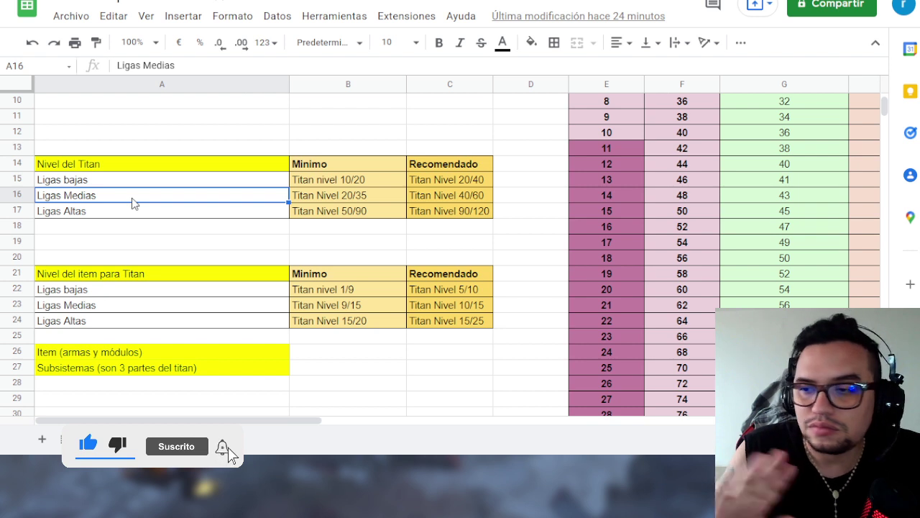
click(342, 194)
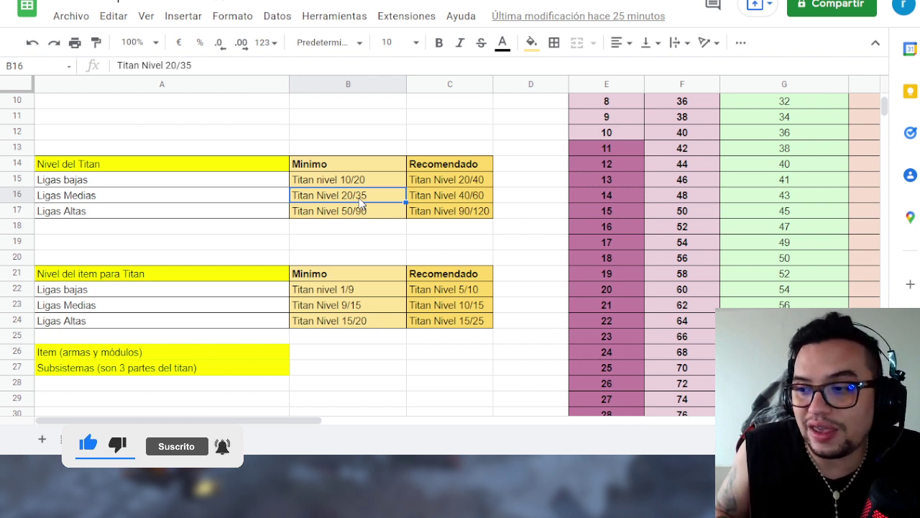
click(462, 192)
drag(482, 194, 457, 194)
Step: Examine the minimum and recommended Titan levels for high leagues (Ligas Altas), highlighting the level ranges without changing them
click(135, 215)
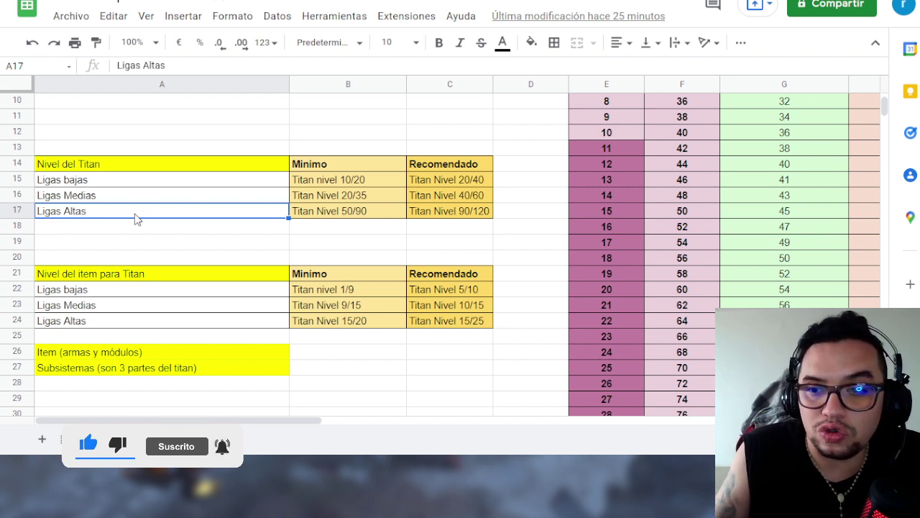
click(340, 217)
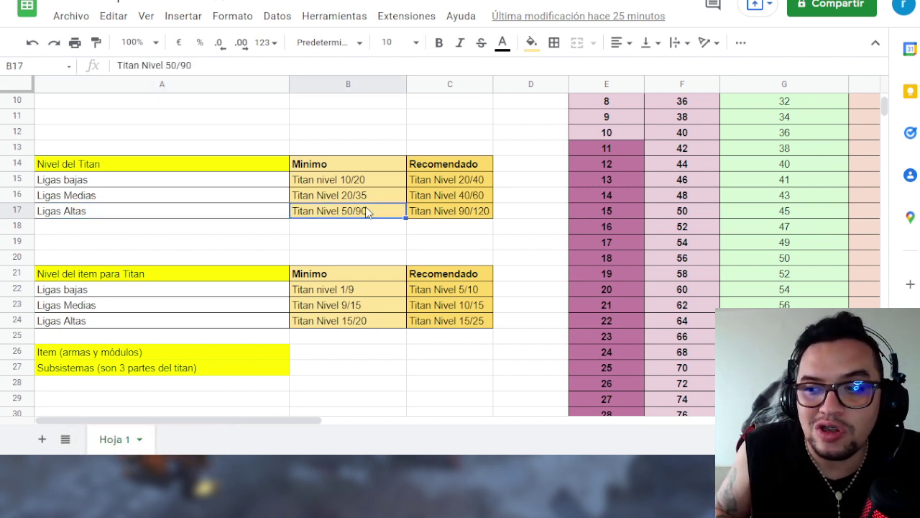
double_click(364, 217)
drag(365, 216, 343, 220)
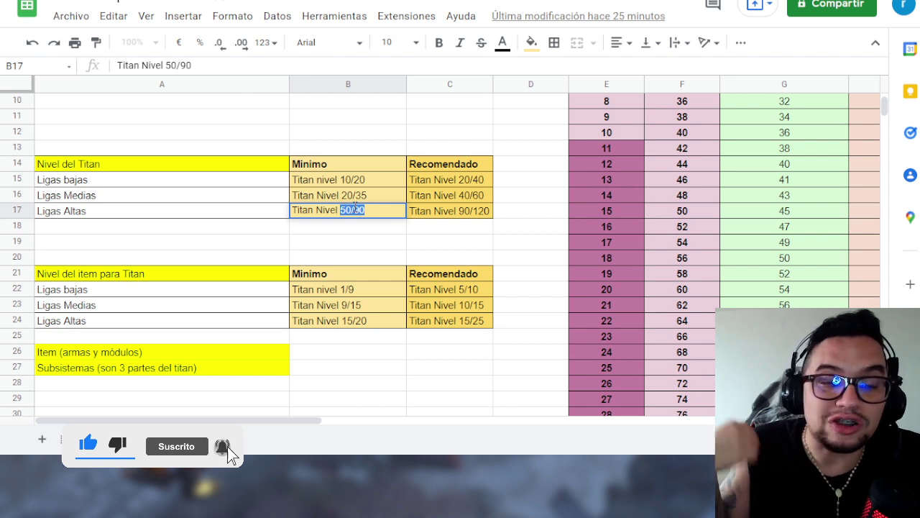
click(355, 208)
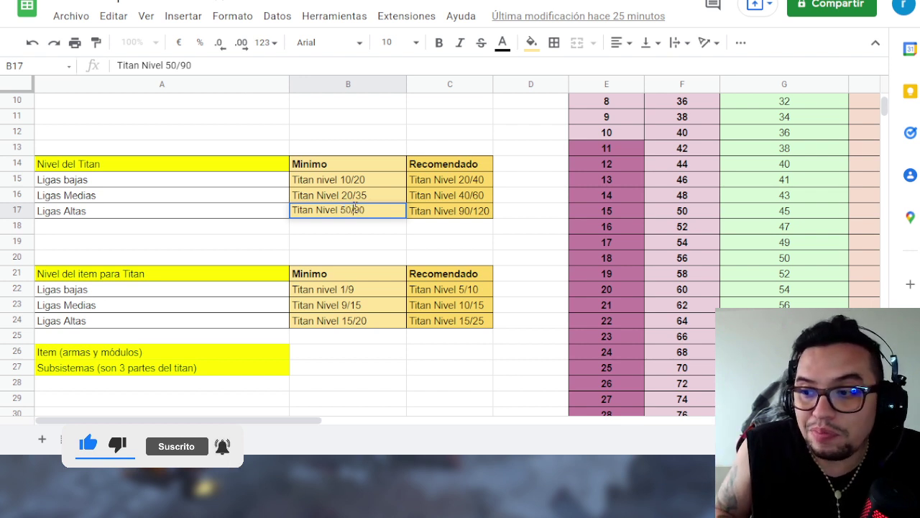
drag(368, 210, 354, 210)
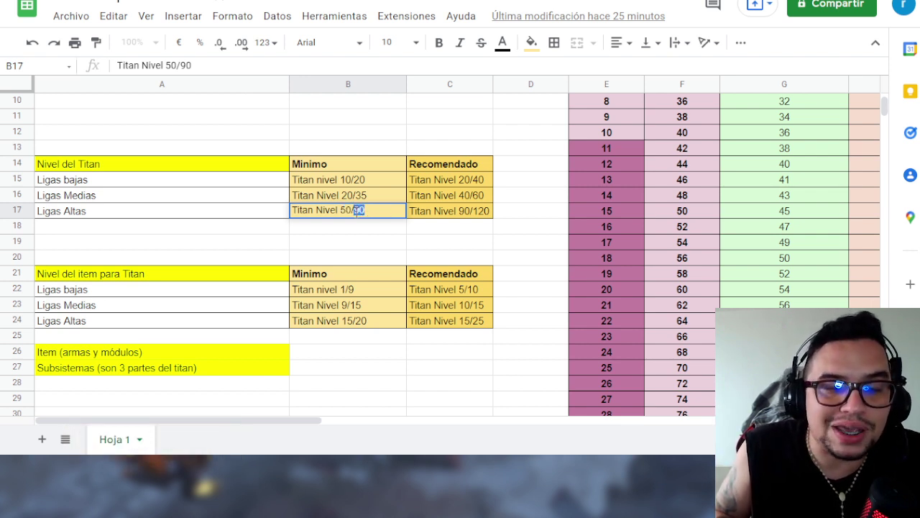
click(424, 215)
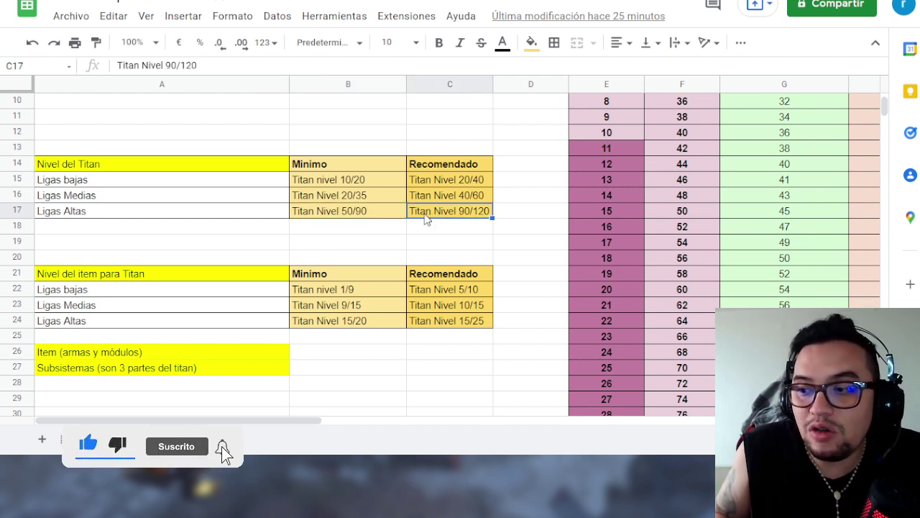
double_click(426, 218)
mouse_move(488, 208)
mouse_down()
mouse_move(457, 210)
mouse_move(488, 211)
mouse_up()
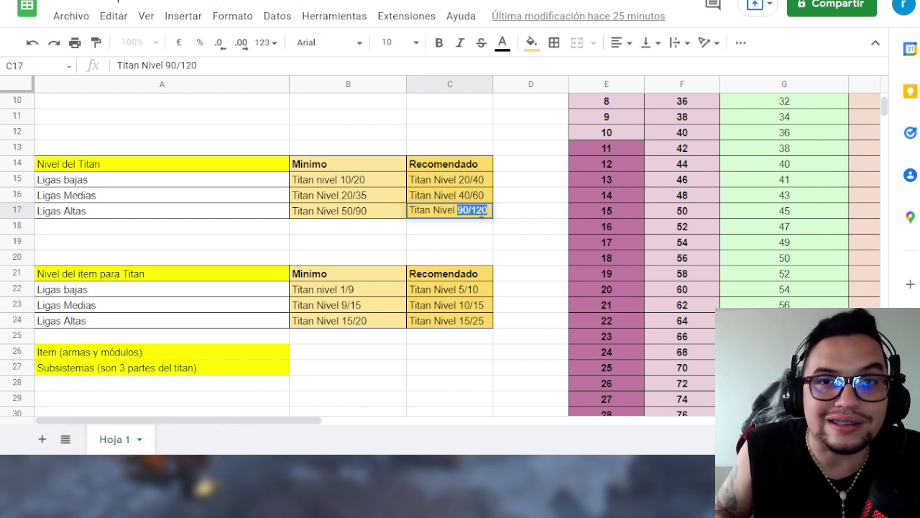
Step: Examine the minimum and recommended item levels for low leagues in the Nivel del item para Titan table
click(315, 290)
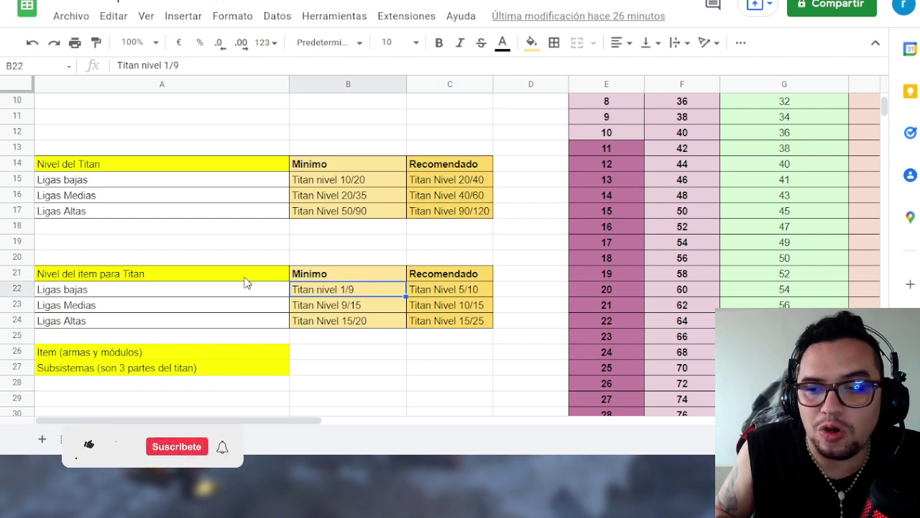
click(182, 295)
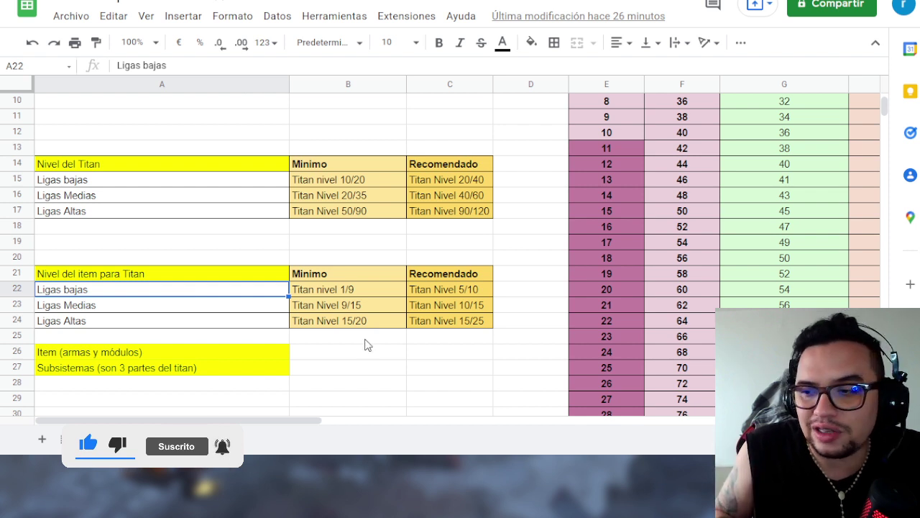
scroll(401, 314, down, 1)
double_click(352, 240)
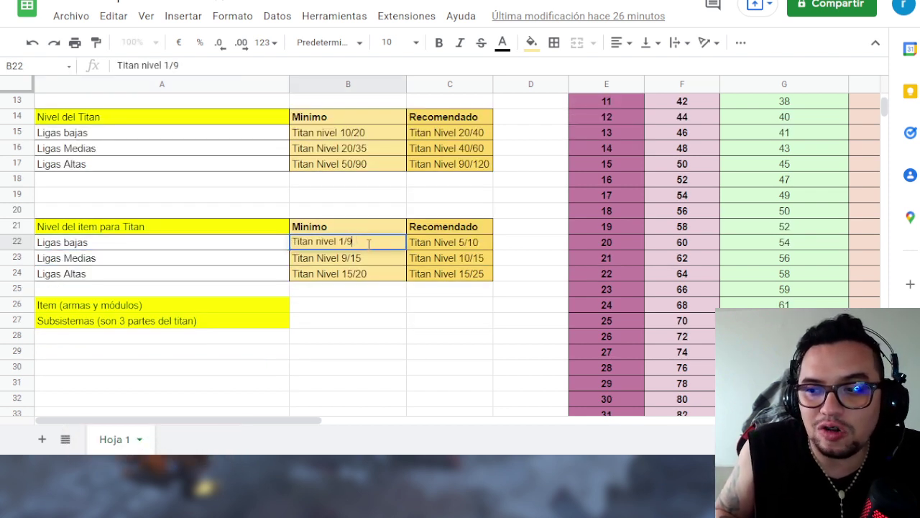
drag(353, 242, 338, 243)
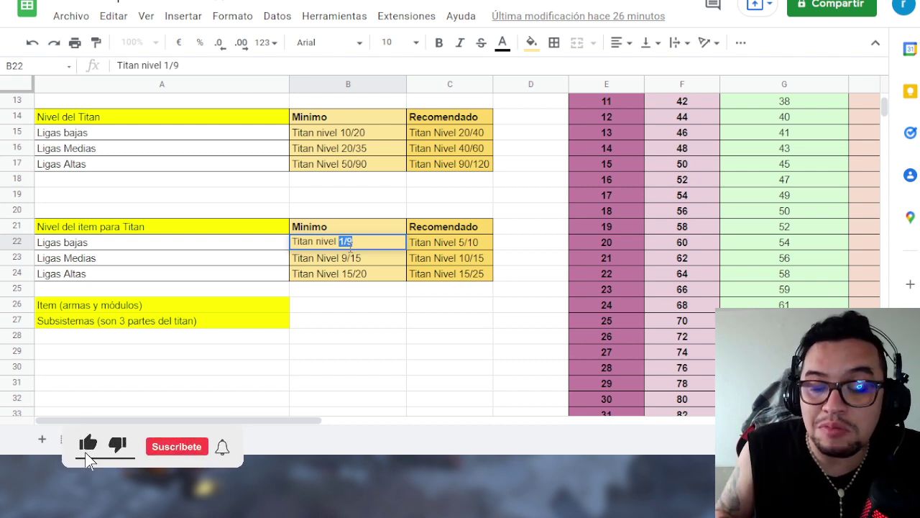
click(477, 244)
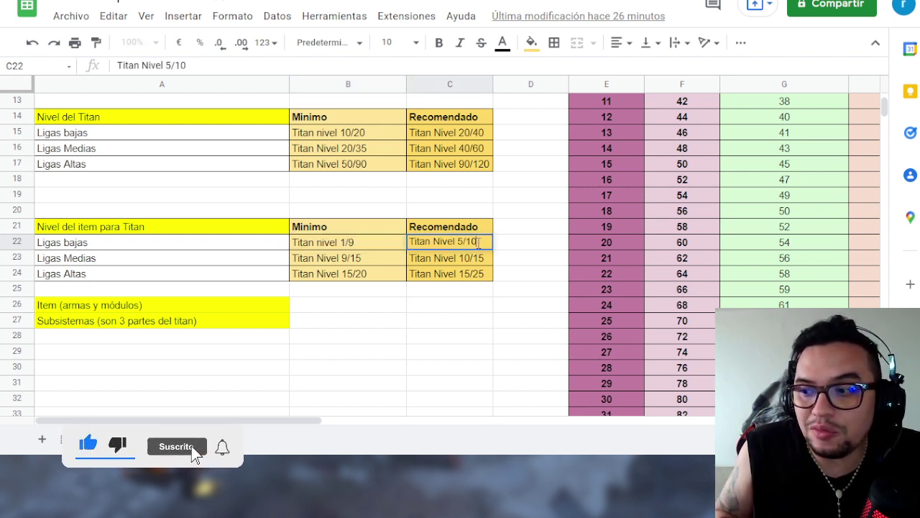
drag(479, 243, 457, 242)
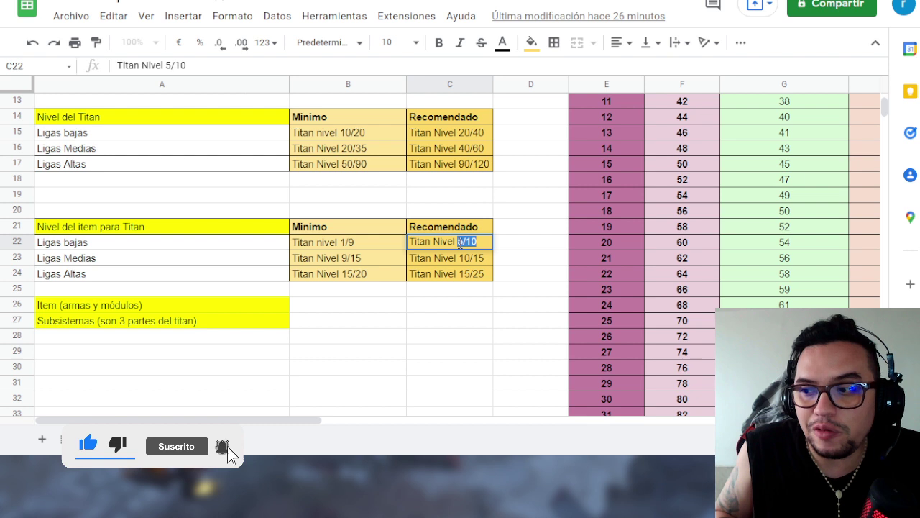
click(427, 322)
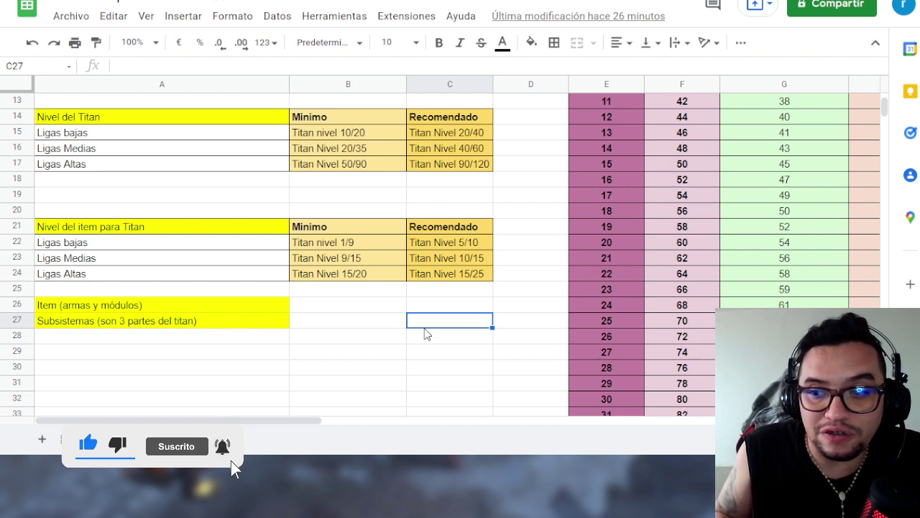
Step: Examine the minimum and recommended Titan item levels for medium leagues, highlighting each level range without changing it
click(226, 261)
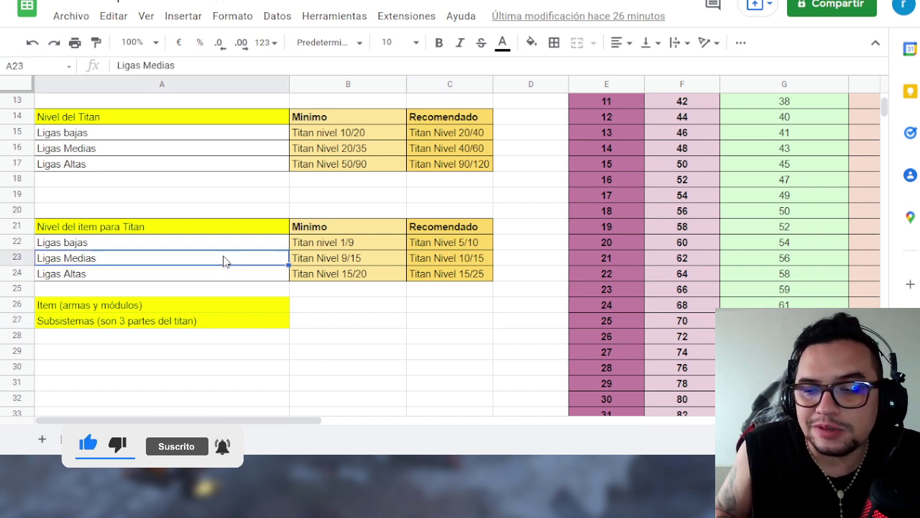
double_click(128, 261)
click(367, 256)
triple_click(366, 257)
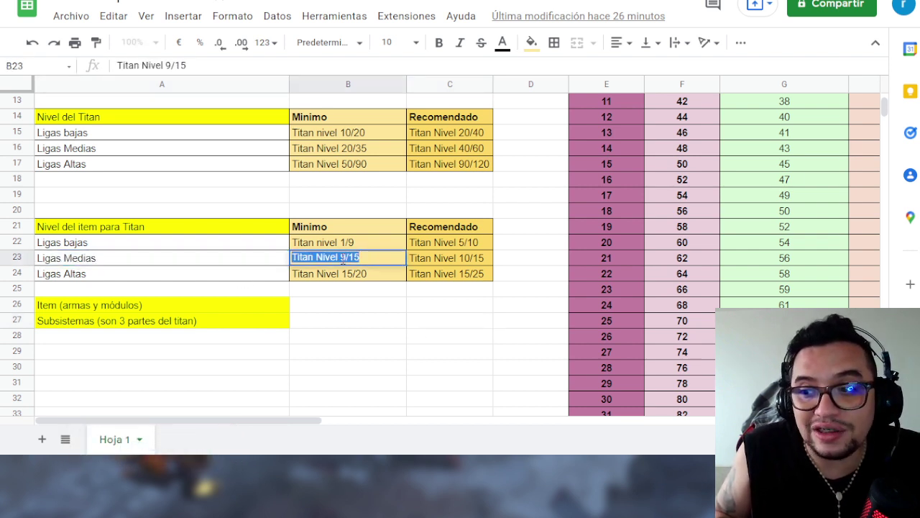
click(353, 257)
drag(360, 257, 341, 257)
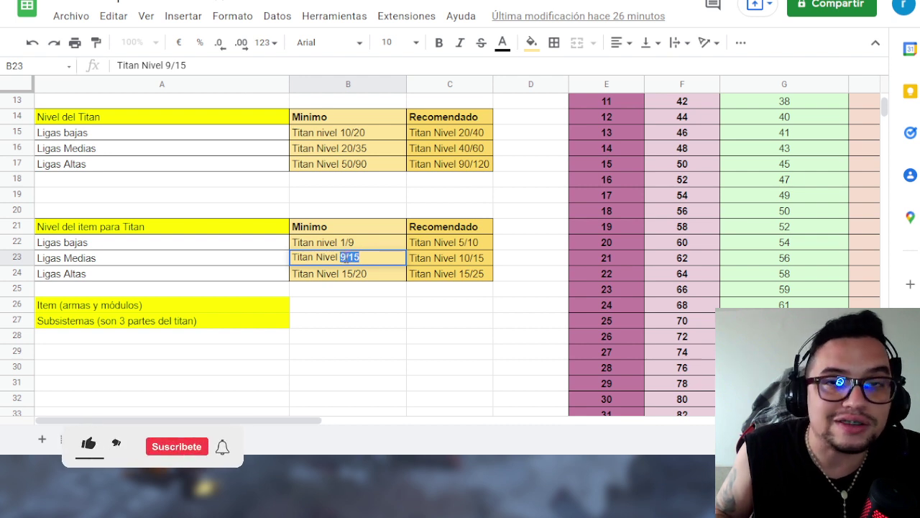
click(483, 257)
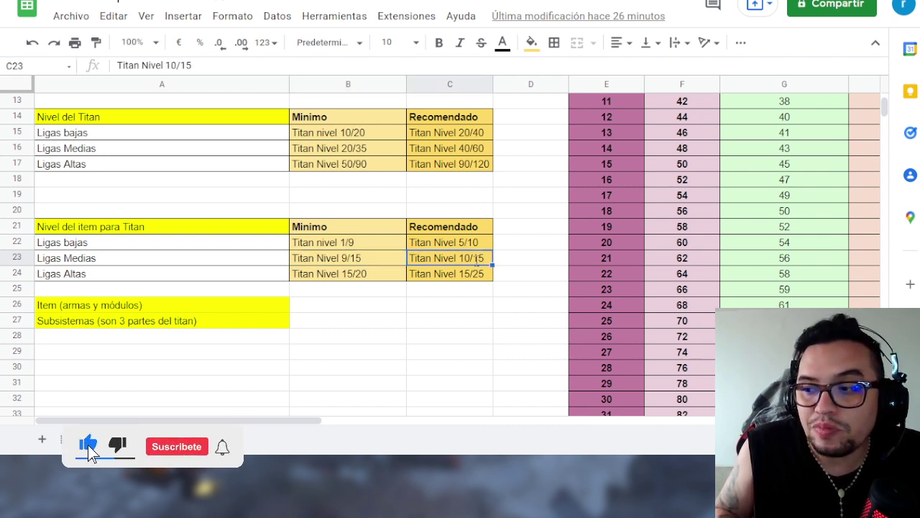
double_click(483, 256)
drag(484, 257, 458, 258)
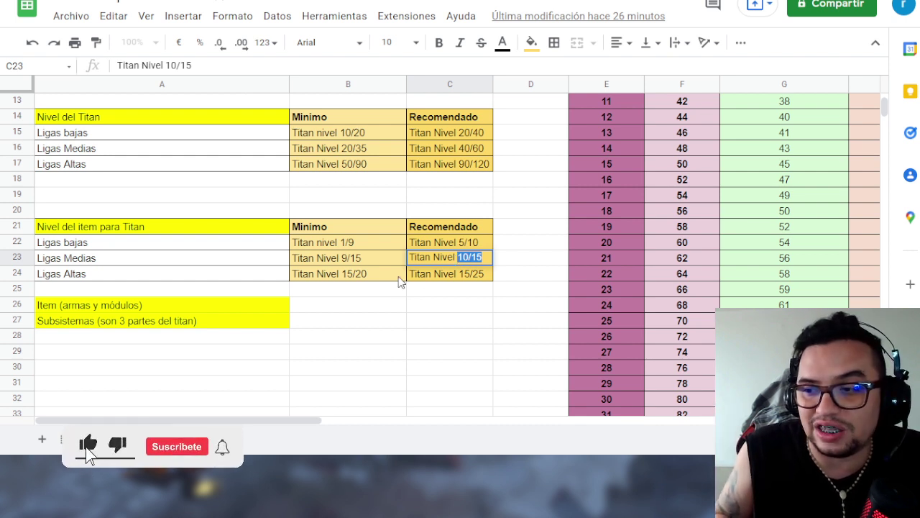
Step: Examine the minimum and recommended Titan item levels for high leagues, leaving the cell contents unedited
click(366, 273)
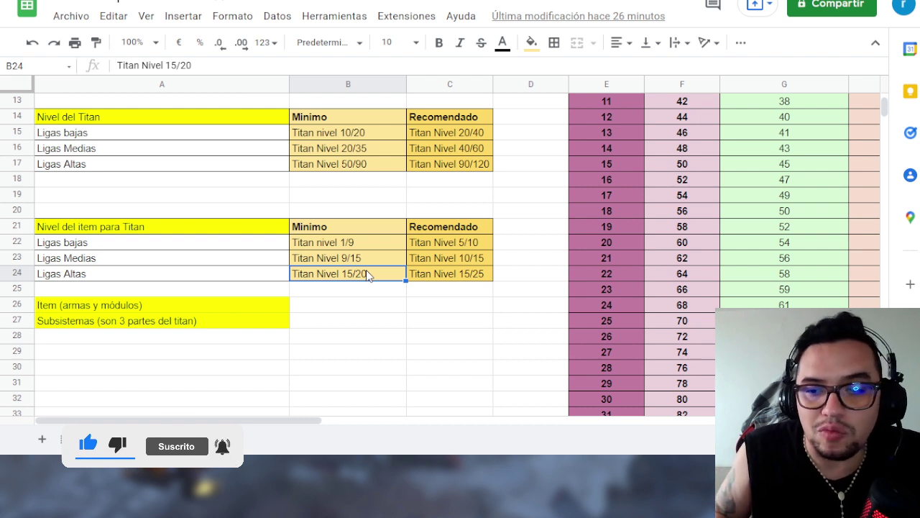
click(197, 273)
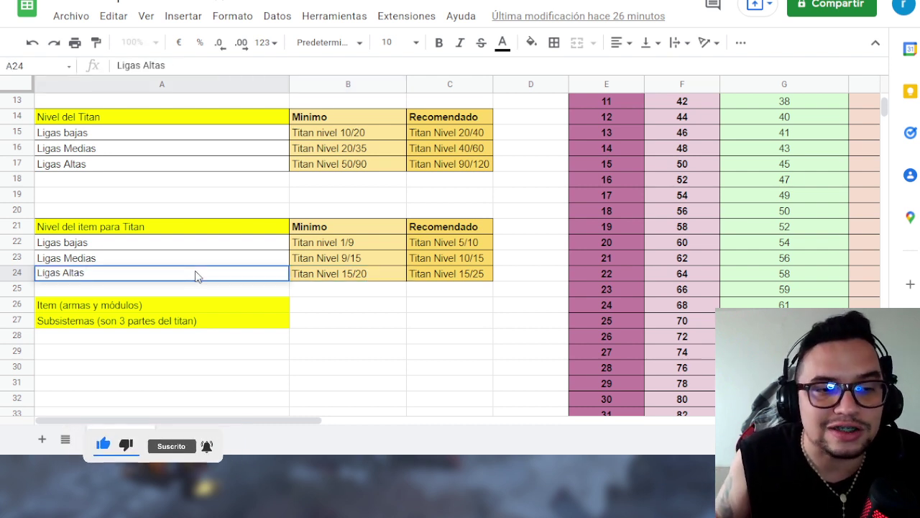
double_click(198, 276)
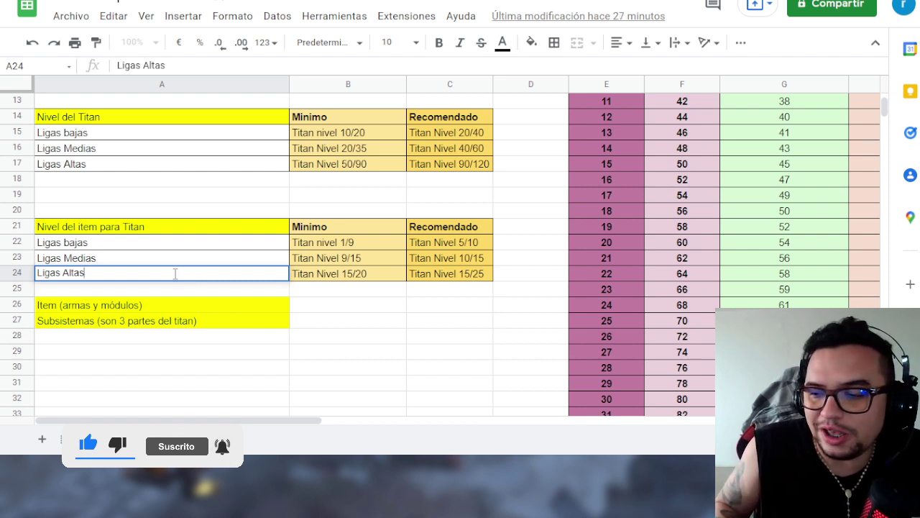
double_click(368, 273)
drag(367, 274, 341, 273)
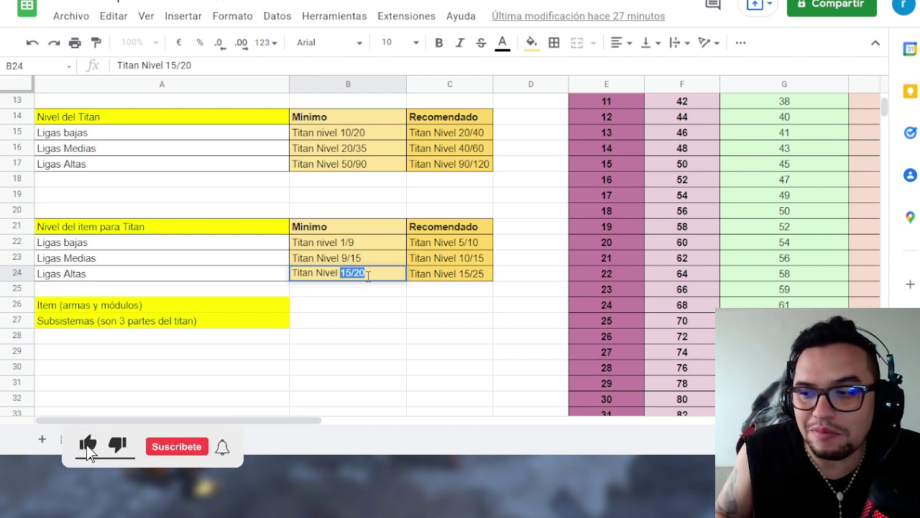
click(369, 275)
double_click(468, 275)
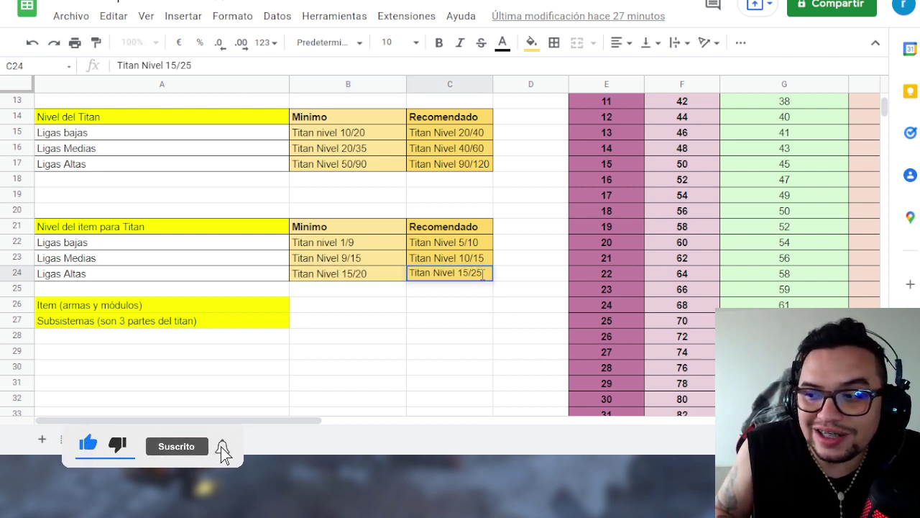
drag(485, 274, 461, 278)
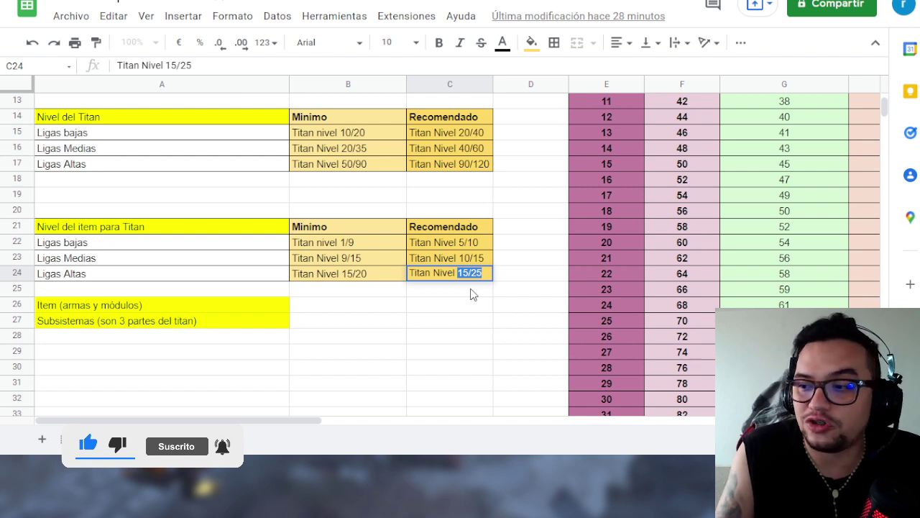
click(511, 280)
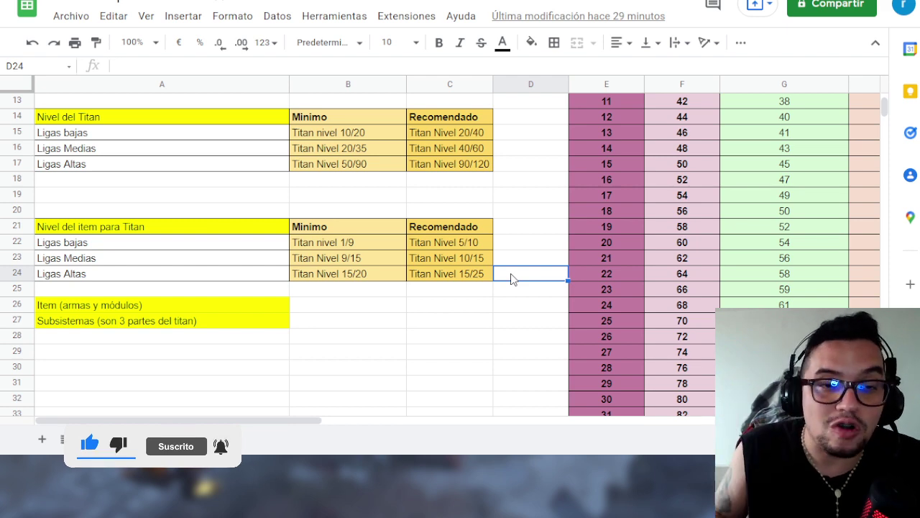
Step: Look over the general cost summary again and the per-level cost tables for Titan subsystems and items
scroll(653, 266, up, 3)
scroll(652, 266, up, 2)
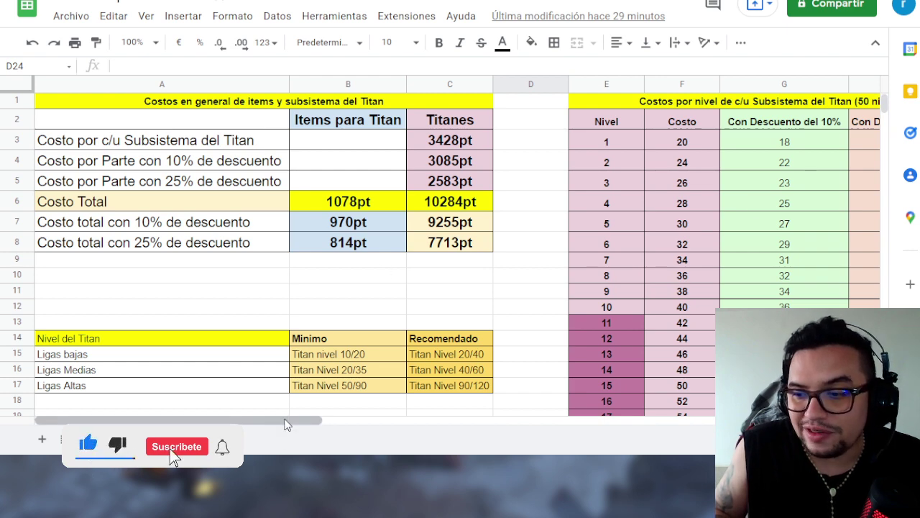
drag(285, 422, 430, 439)
scroll(651, 318, down, 5)
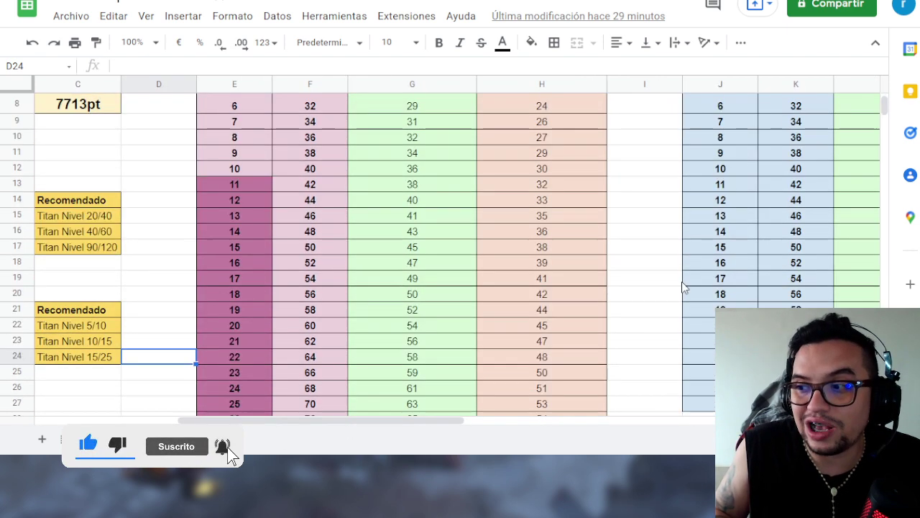
scroll(650, 318, down, 2)
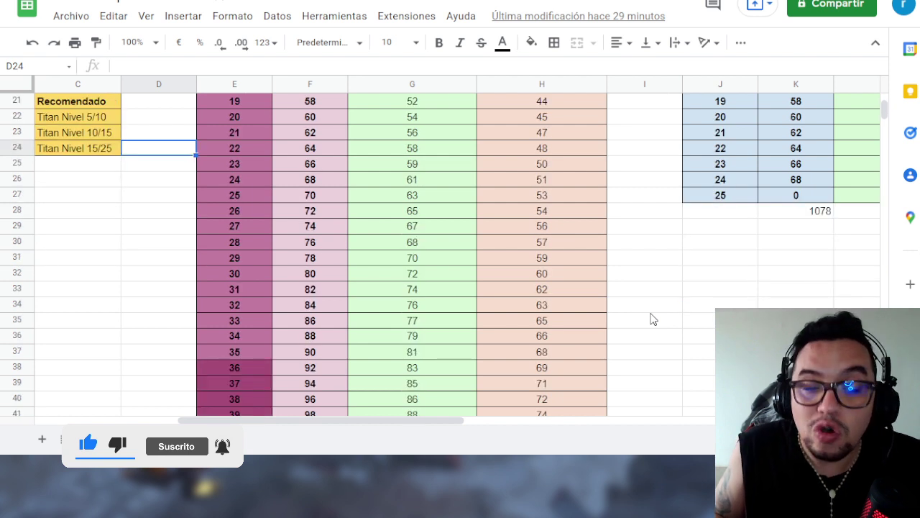
scroll(649, 320, down, 1)
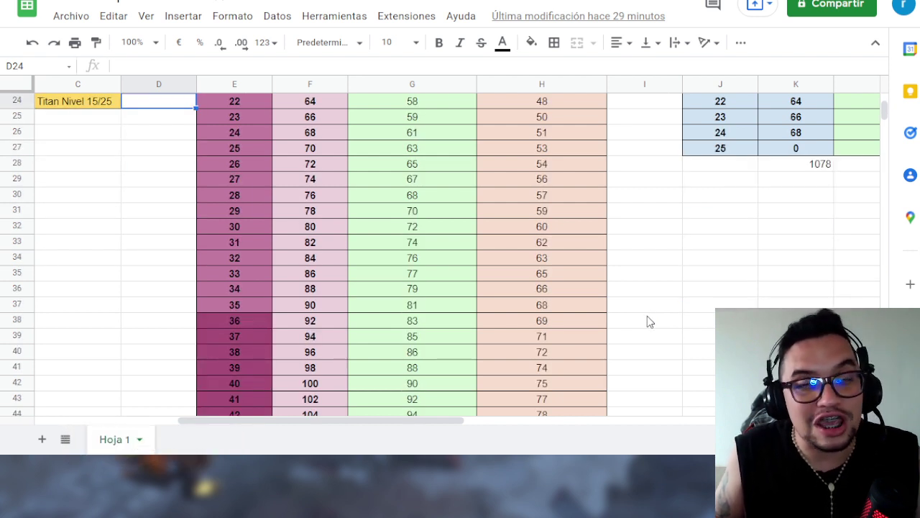